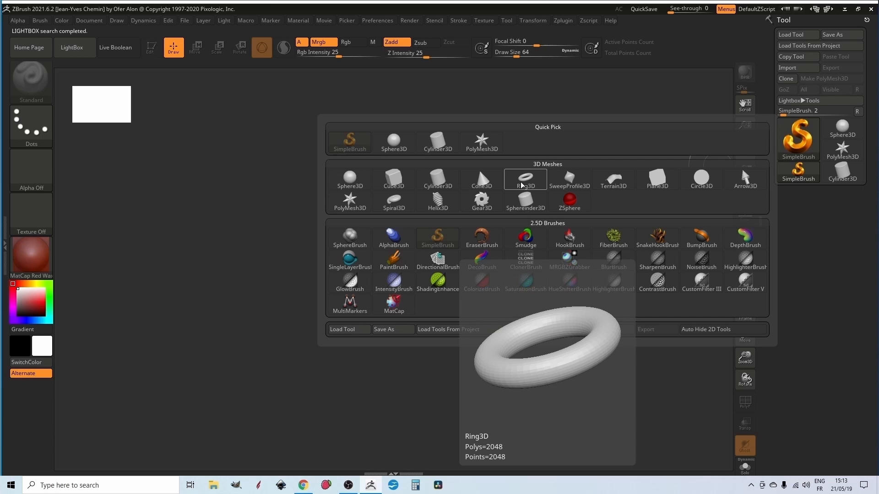
# Draw a Ring3D primitive on the canvas, make it editable and turn it to face the view
pyautogui.click(522, 185)
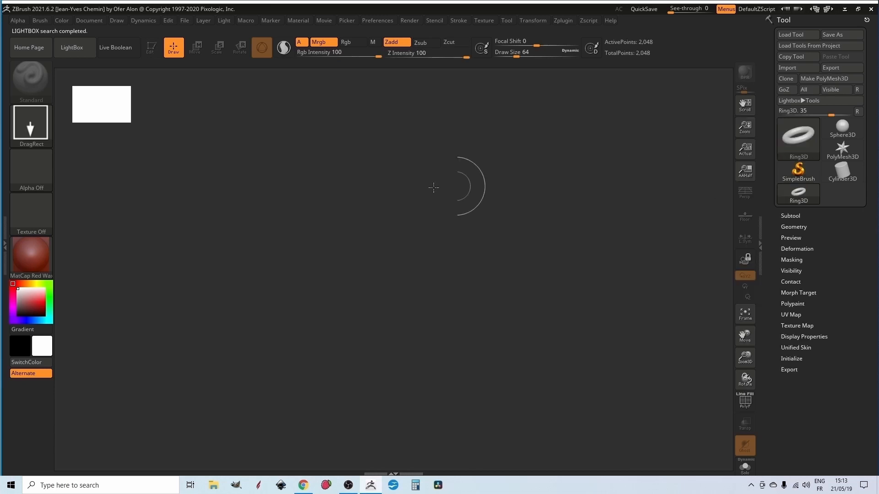
pyautogui.moveTo(300, 229); pyautogui.dragTo(541, 229)
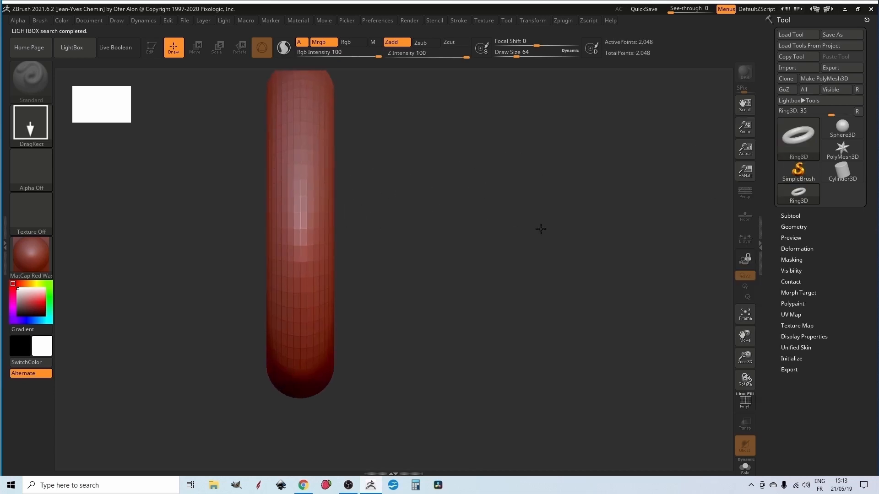
pyautogui.press('t')
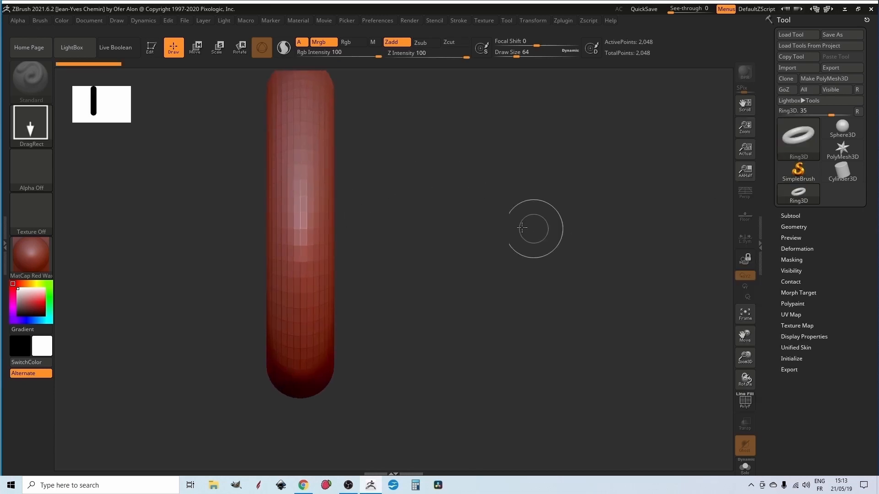
pyautogui.click(153, 45)
pyautogui.keyDown('shift'); pyautogui.moveTo(408, 275); pyautogui.dragTo(456, 279); pyautogui.keyUp('shift')
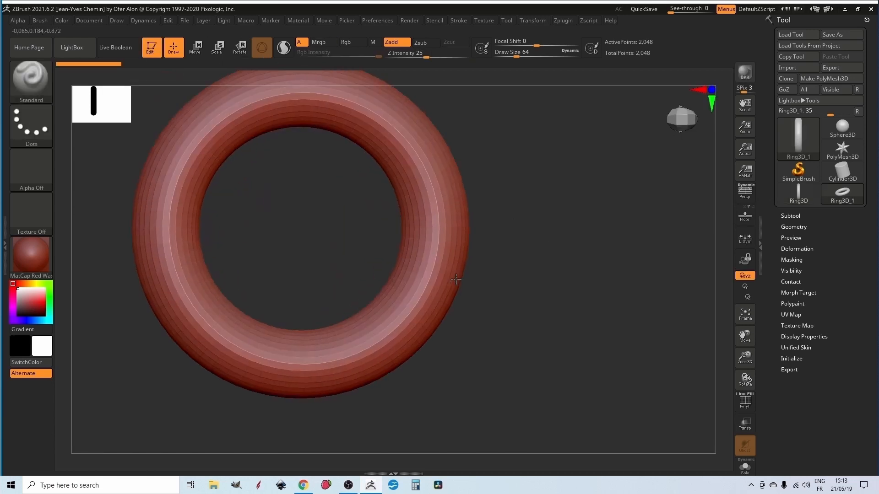
# Initialize the ring with an SRadius of 5 and an LDivide of 227, with the polyframe displayed
pyautogui.click(797, 359)
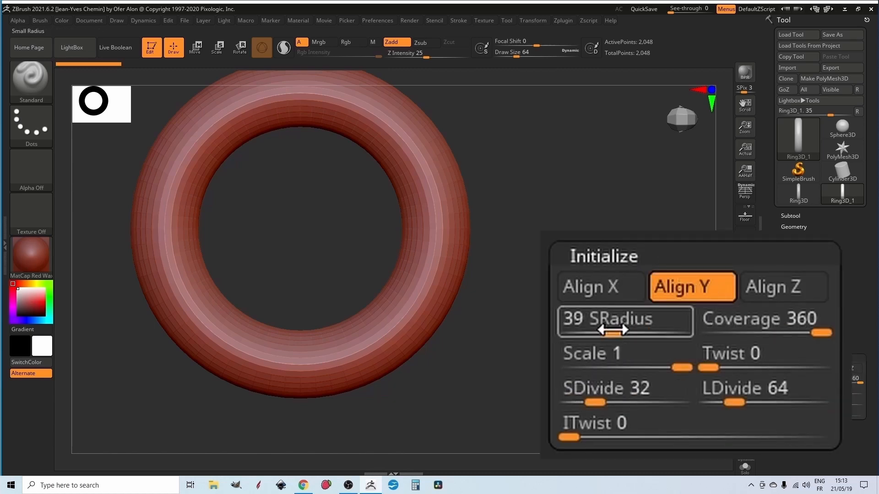
pyautogui.moveTo(613, 330); pyautogui.dragTo(575, 339)
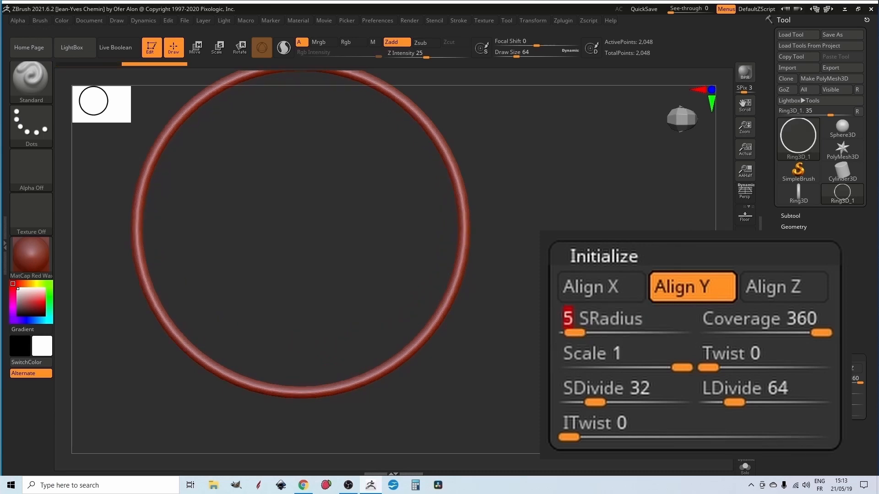
pyautogui.click(745, 407)
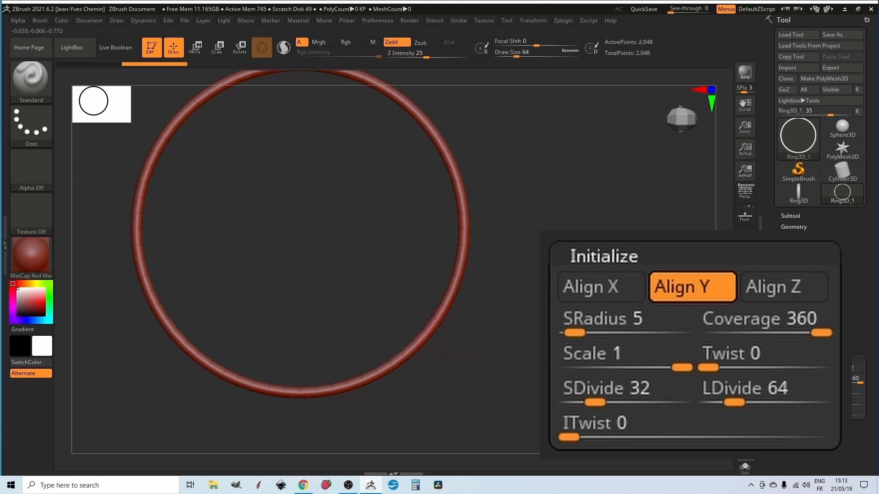
pyautogui.moveTo(700, 401); pyautogui.dragTo(810, 396)
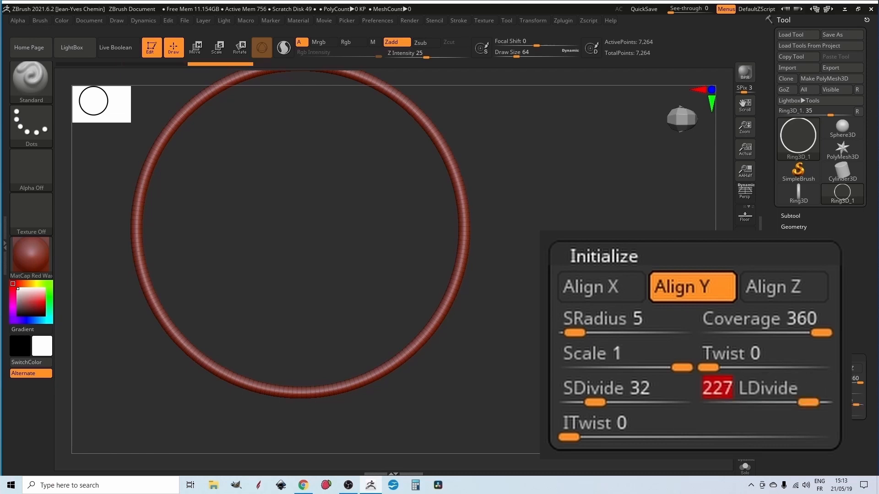
# Switch to the Cylinder3D primitive with TaperTop set to 15 and convert it to a PolyMesh3D
pyautogui.moveTo(568, 330); pyautogui.dragTo(568, 242)
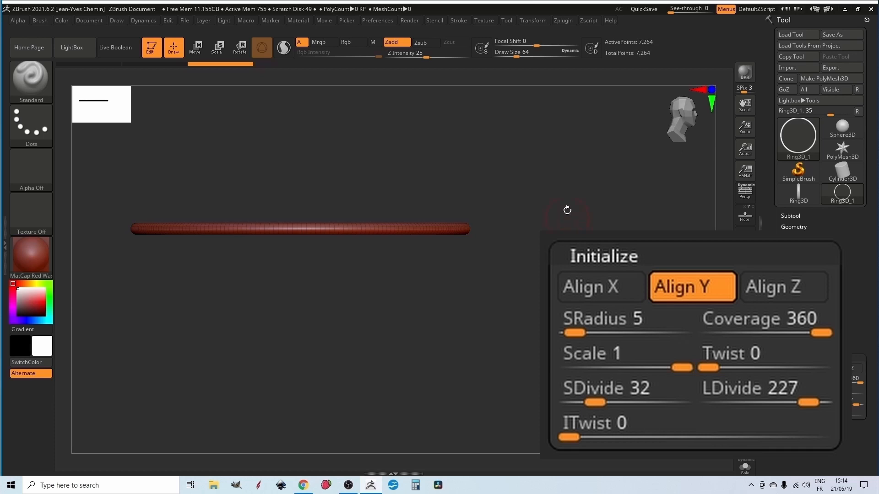
pyautogui.click(835, 167)
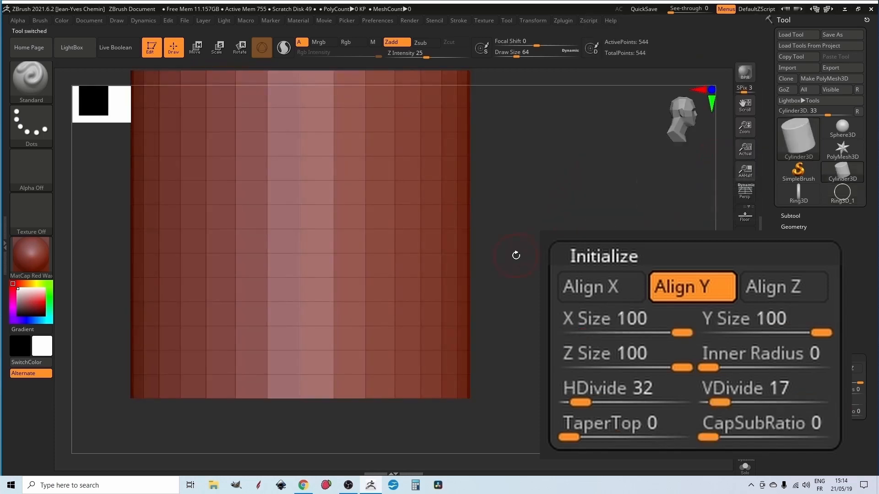
pyautogui.press('f')
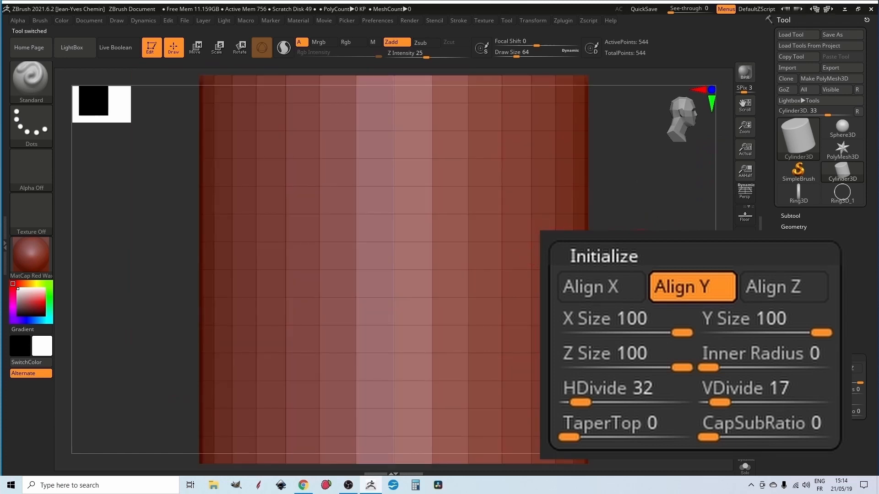
pyautogui.keyDown('shift'); pyautogui.scroll(-4, 639, 249); pyautogui.keyUp('shift')
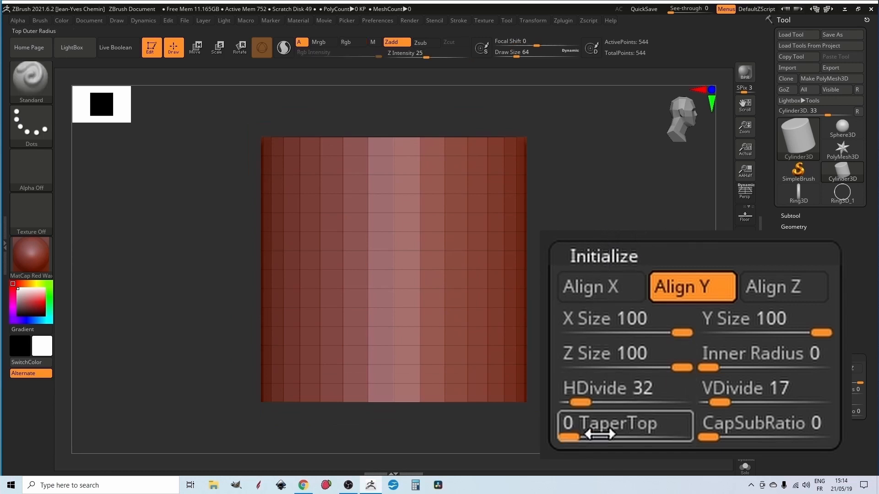
pyautogui.moveTo(580, 429); pyautogui.dragTo(587, 430)
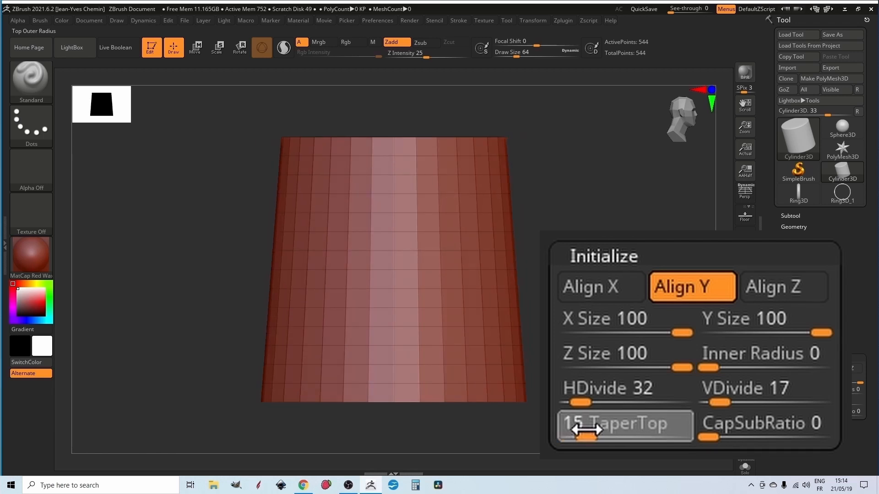
pyautogui.moveTo(570, 218)
pyautogui.mouseDown()
pyautogui.moveTo(572, 277)
pyautogui.moveTo(565, 231)
pyautogui.mouseUp()
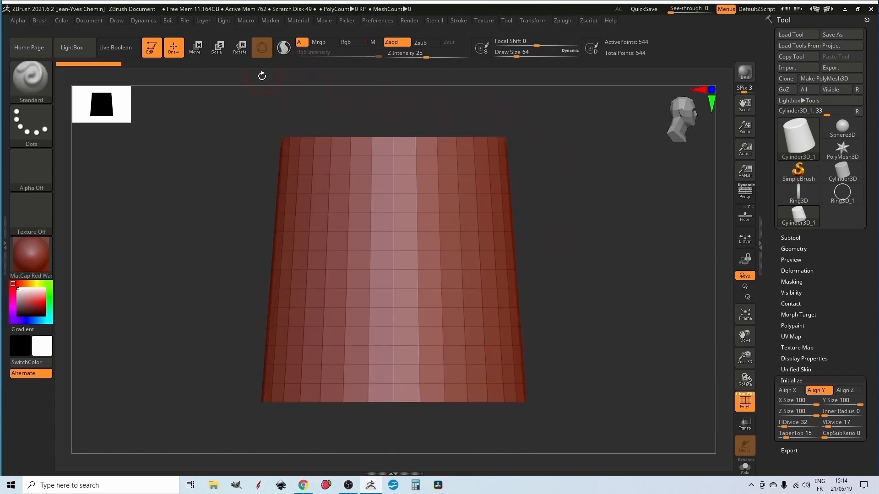
pyautogui.click(829, 79)
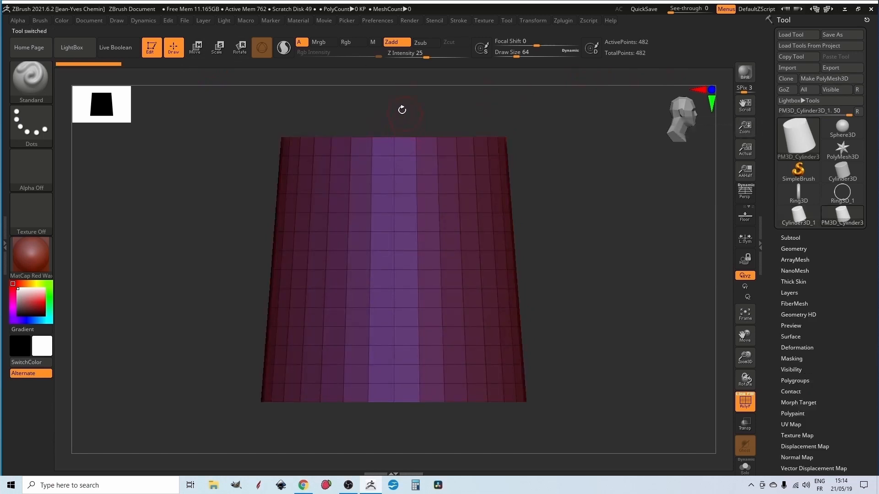
# Apply the Smooth deformer to the cylinder, with about -0.055 from the top handle and about 0.061 from the bottom handle
pyautogui.click(196, 47)
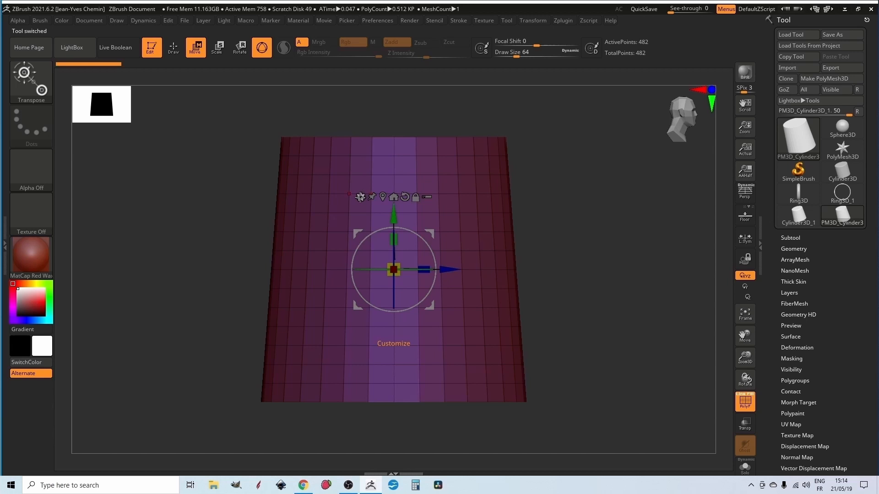
pyautogui.click(360, 197)
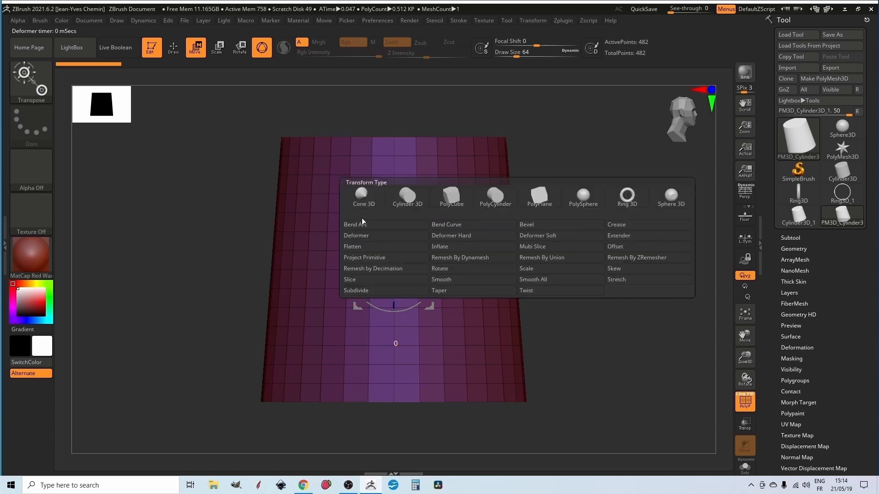
pyautogui.click(444, 280)
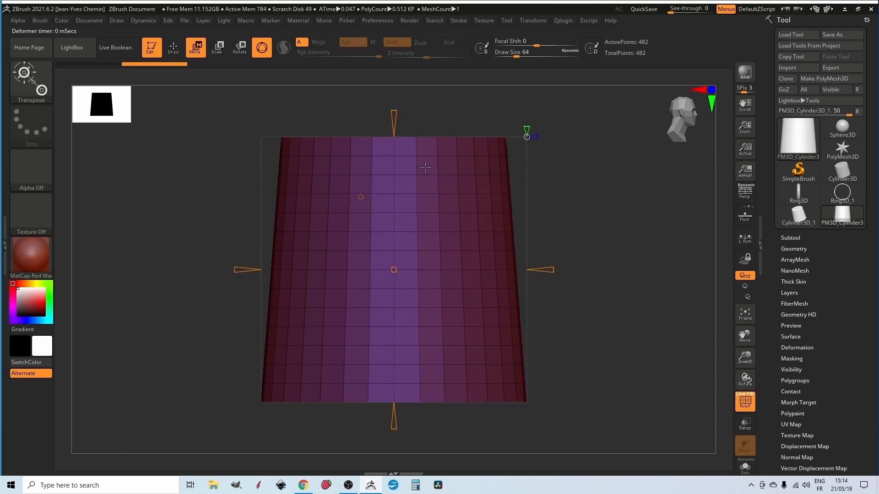
pyautogui.moveTo(394, 120); pyautogui.dragTo(394, 171)
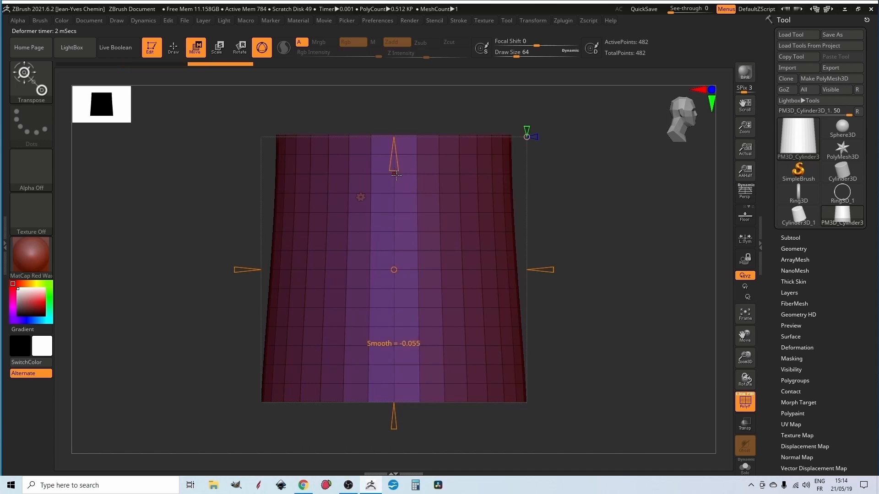
pyautogui.moveTo(393, 413); pyautogui.dragTo(391, 362)
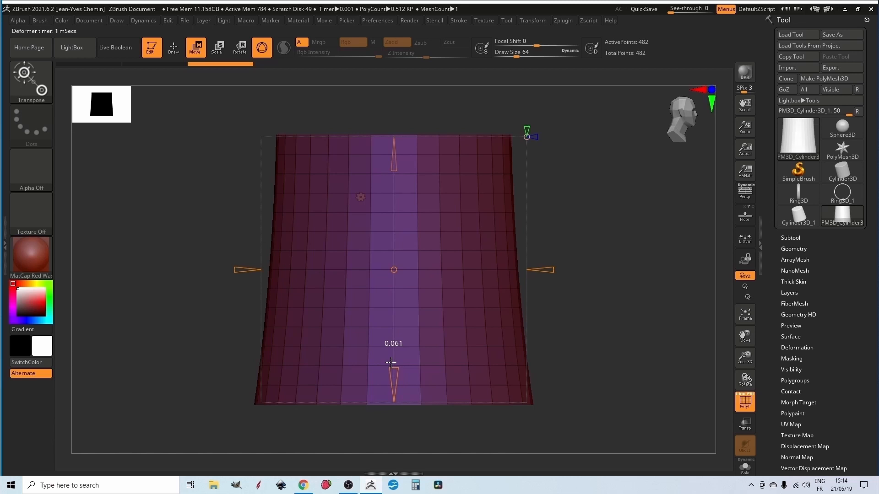
pyautogui.moveTo(391, 362); pyautogui.dragTo(392, 362)
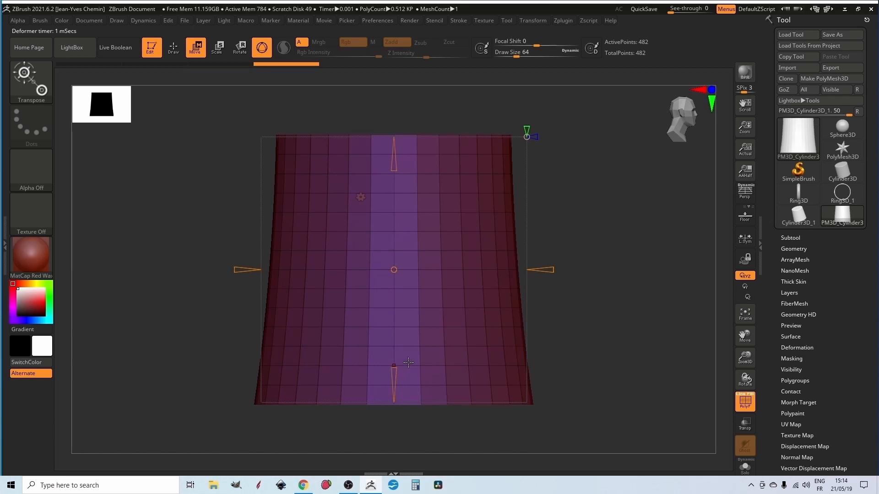
# Apply the Crease deformer to the tapered cylinder and subdivide it three times
pyautogui.click(361, 198)
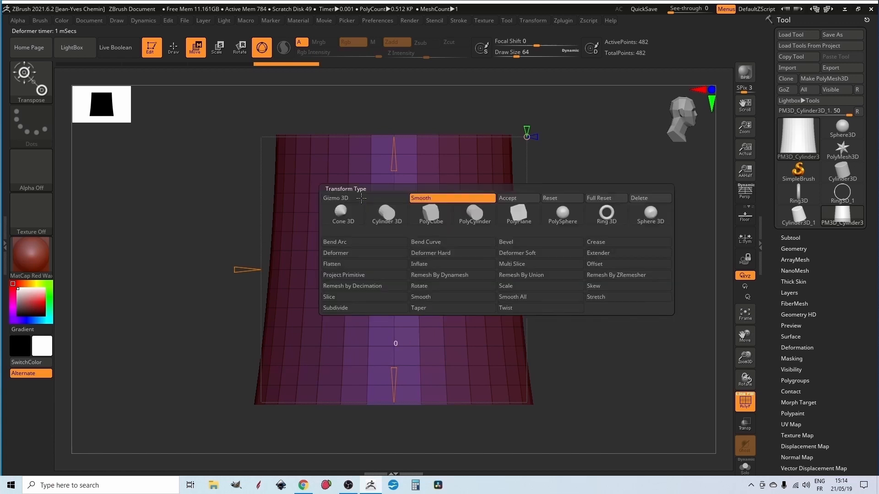
pyautogui.click(601, 242)
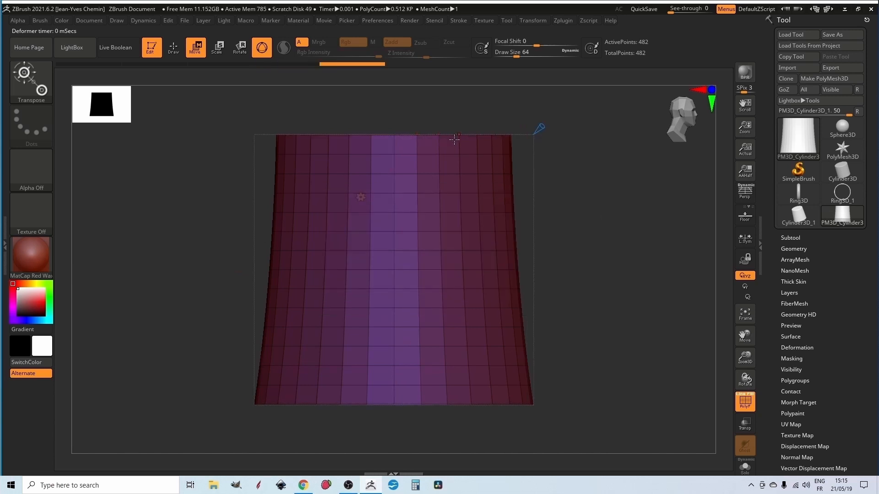
pyautogui.click(361, 197)
pyautogui.click(341, 306)
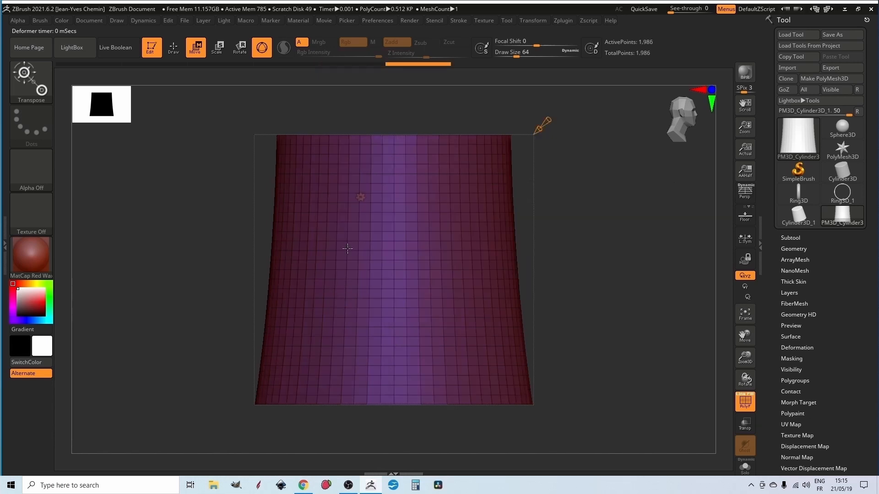
pyautogui.click(359, 198)
pyautogui.click(346, 311)
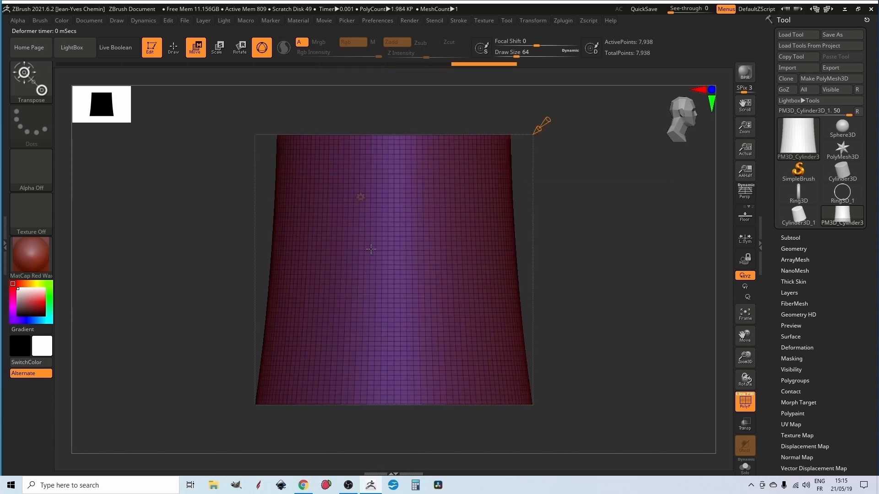
pyautogui.click(359, 196)
pyautogui.click(343, 306)
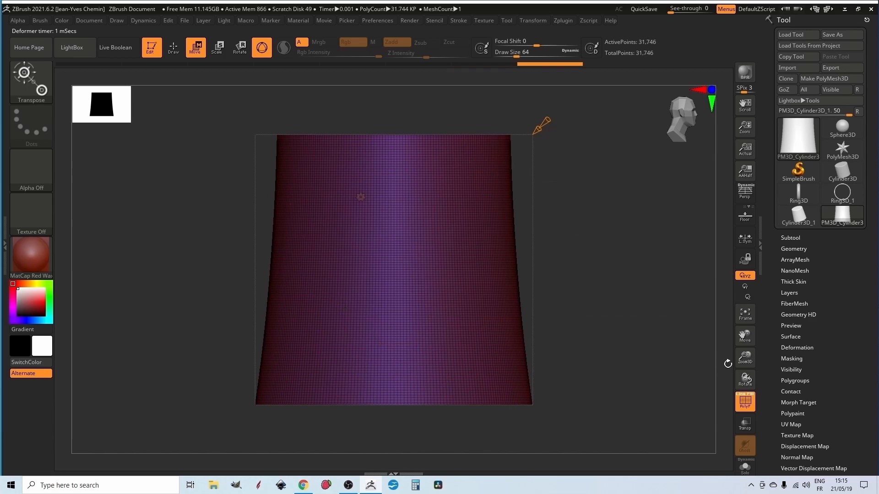
# Turn off the cylinder's polyframe display and return to Draw mode
pyautogui.click(745, 402)
pyautogui.moveTo(623, 259)
pyautogui.mouseDown()
pyautogui.moveTo(588, 298)
pyautogui.moveTo(616, 289)
pyautogui.moveTo(639, 237)
pyautogui.moveTo(658, 243)
pyautogui.moveTo(621, 262)
pyautogui.mouseUp()
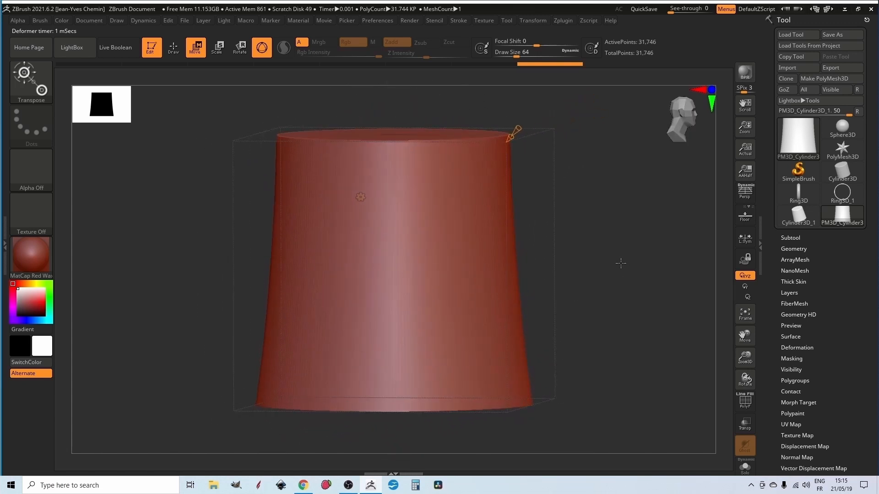
pyautogui.click(173, 48)
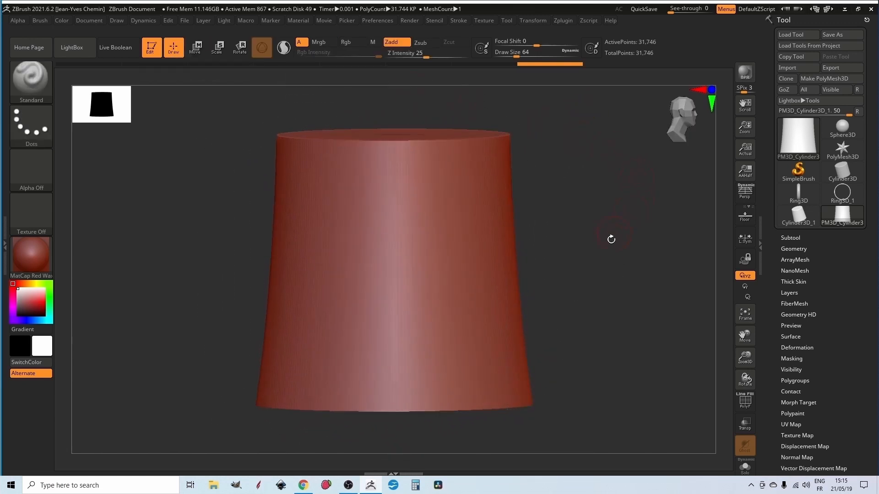
pyautogui.moveTo(612, 238)
pyautogui.mouseDown()
pyautogui.moveTo(598, 304)
pyautogui.moveTo(584, 281)
pyautogui.moveTo(588, 269)
pyautogui.mouseUp()
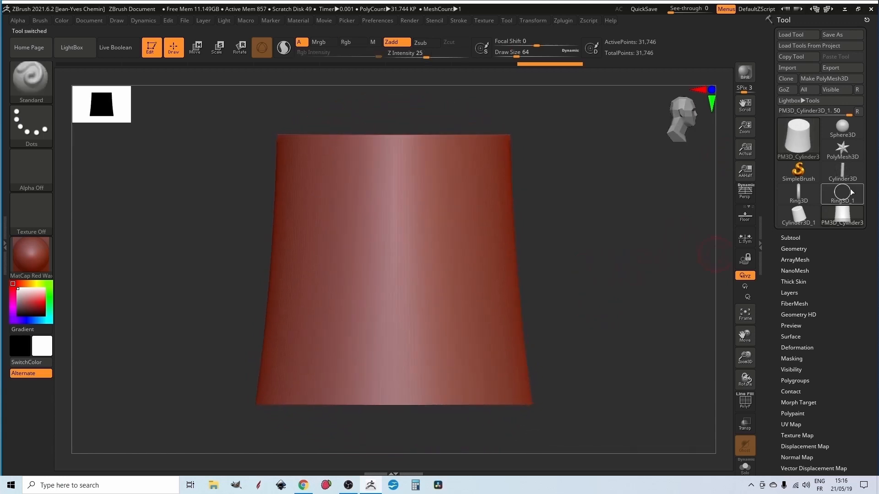
# Append the thin ring as a subtool of the tapered cylinder
pyautogui.click(796, 238)
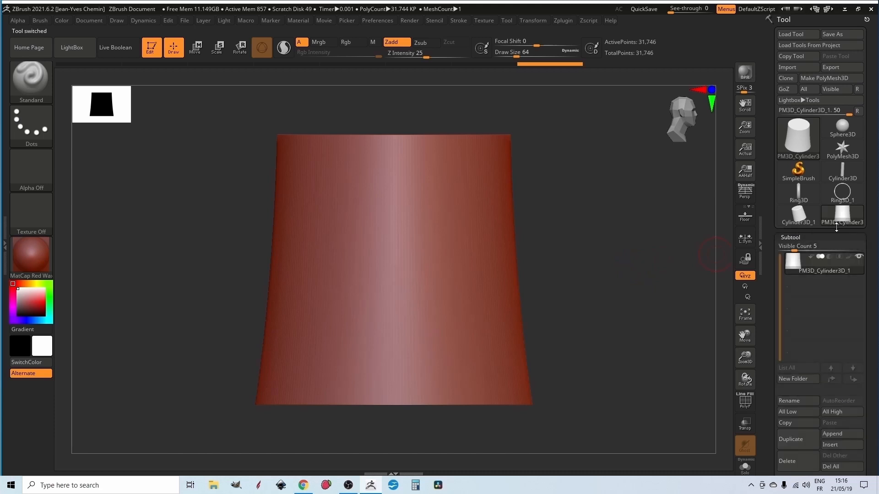
pyautogui.click(840, 434)
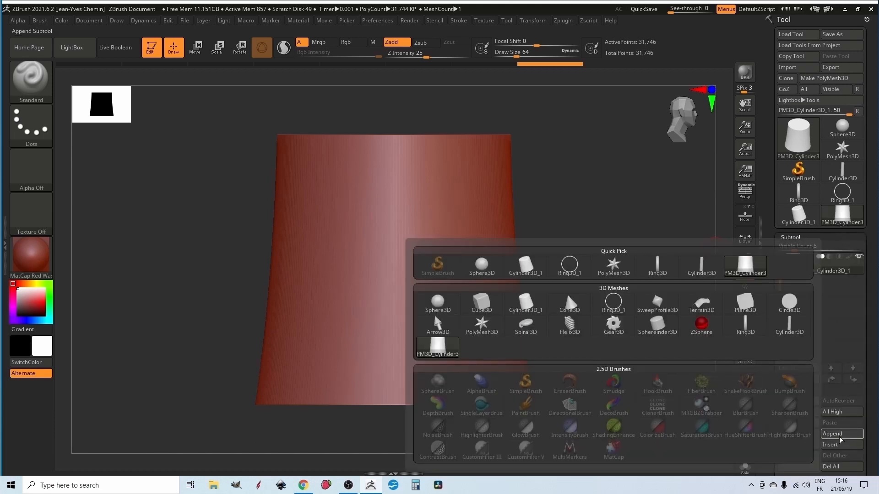
pyautogui.click(569, 264)
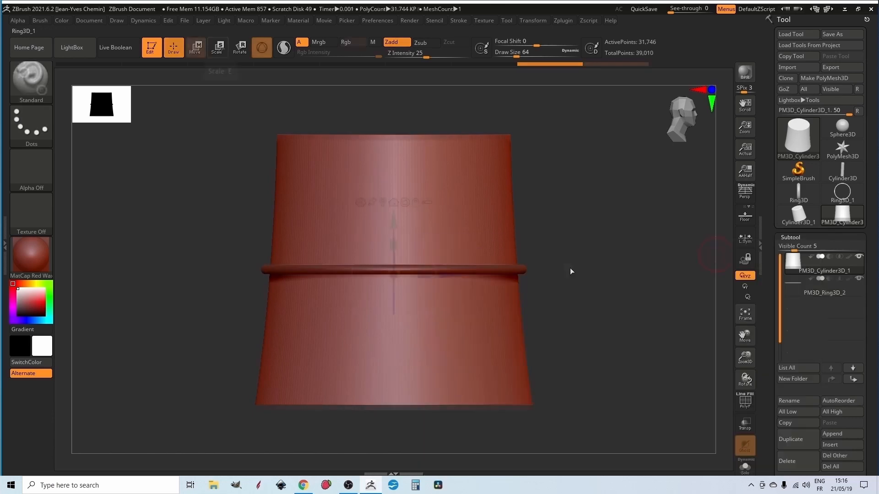
# Move the ring subtool up to the cylinder's top edge and scale it down to fit the rim
pyautogui.press('w')
pyautogui.click(823, 293)
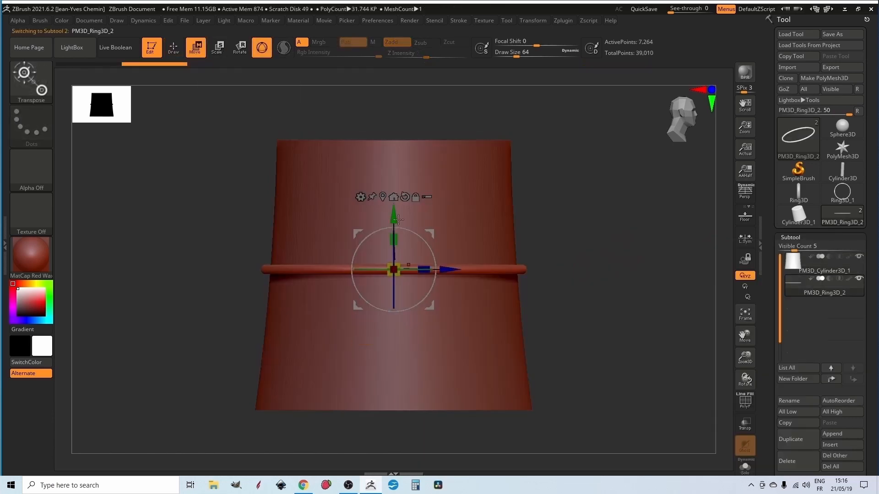
pyautogui.moveTo(391, 218); pyautogui.dragTo(399, 84)
pyautogui.moveTo(579, 125); pyautogui.dragTo(578, 153)
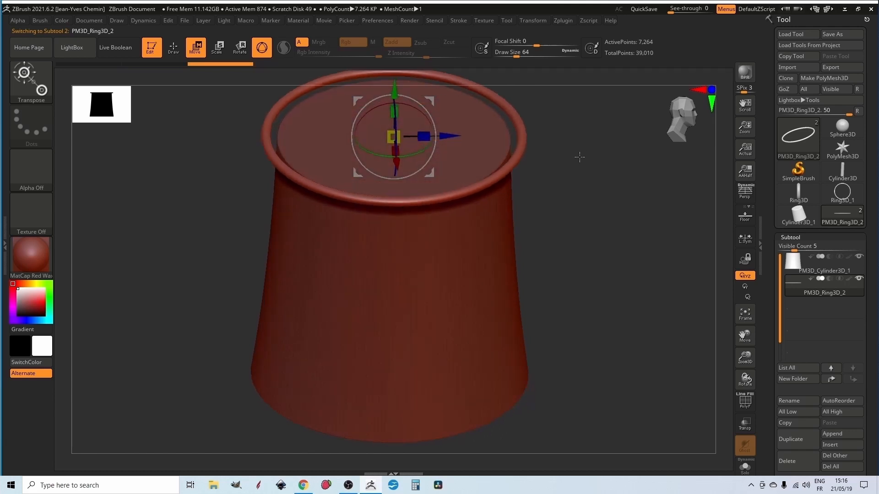
pyautogui.moveTo(396, 134); pyautogui.dragTo(387, 146)
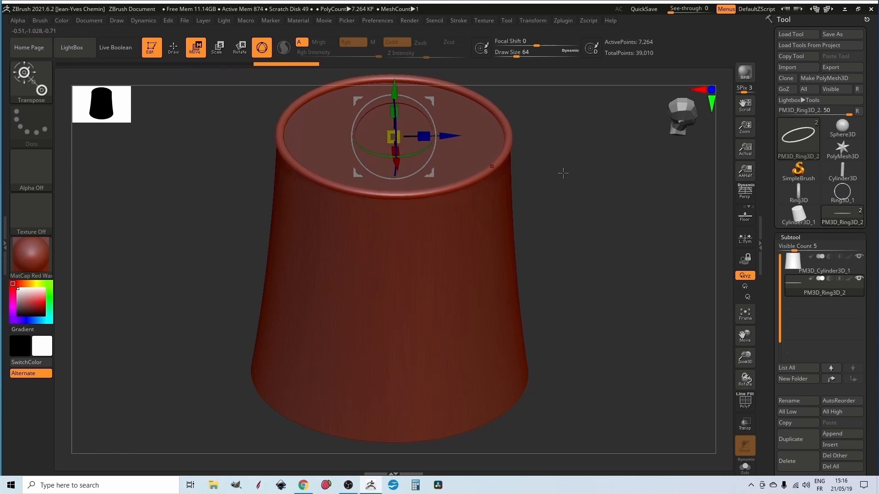
# Fine-tune the ring subtool's height so it sits level on the cylinder body's top rim
pyautogui.moveTo(610, 178); pyautogui.dragTo(559, 188)
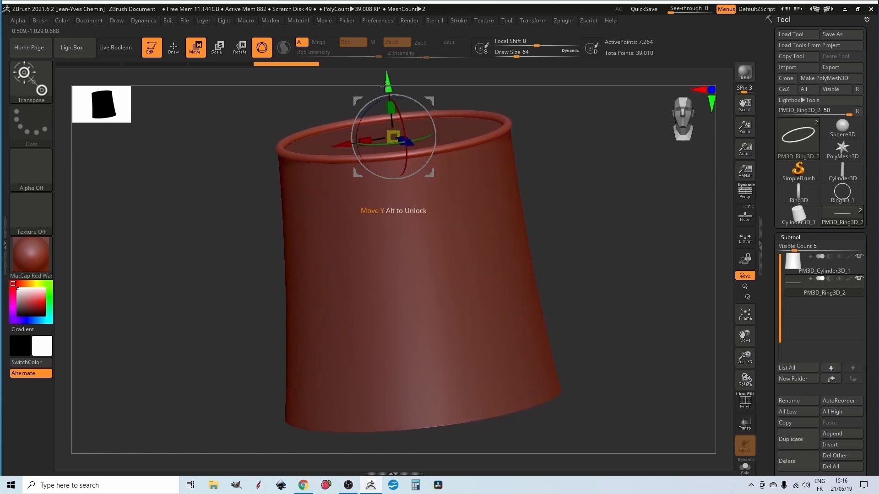
pyautogui.moveTo(389, 83); pyautogui.dragTo(392, 84)
pyautogui.moveTo(612, 217); pyautogui.dragTo(626, 204)
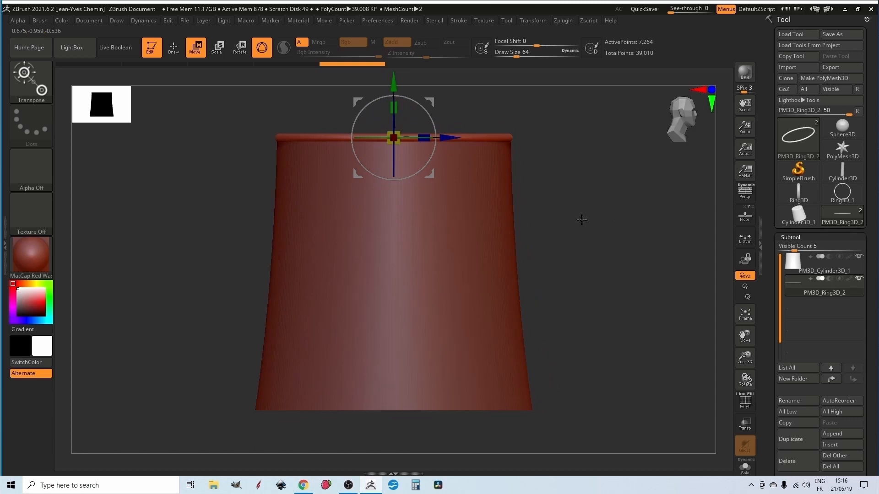
pyautogui.moveTo(573, 212); pyautogui.dragTo(555, 218)
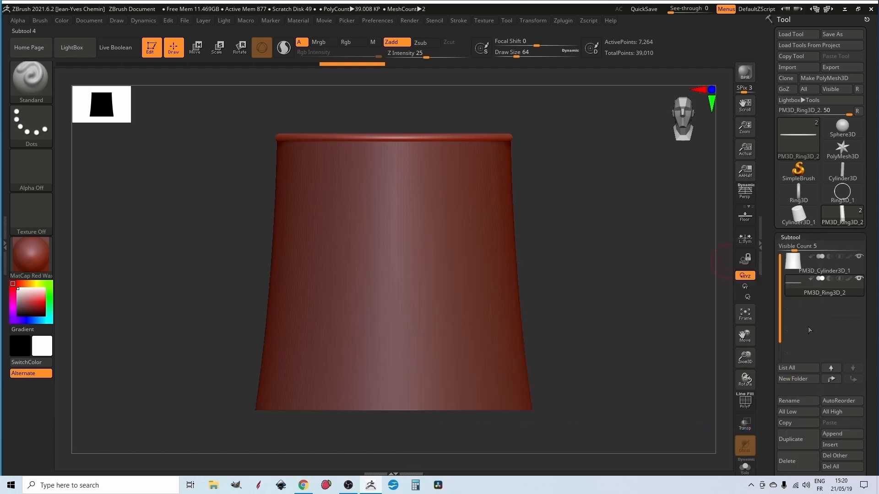
# Append another Cylinder3D_1 as a subtool and make it the active subtool
pyautogui.click(842, 434)
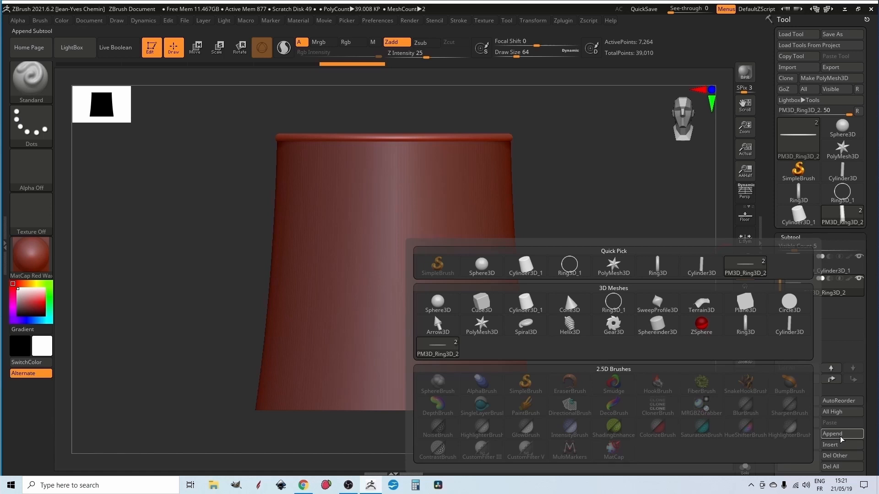
pyautogui.moveTo(659, 326)
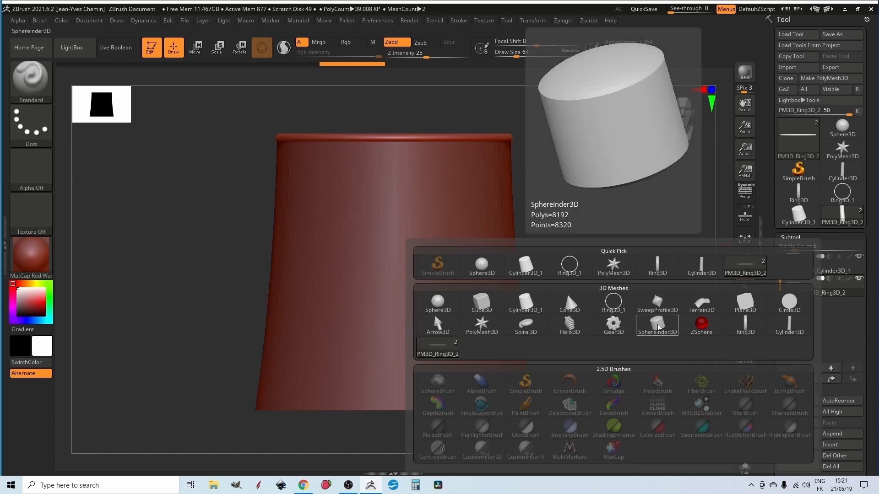
pyautogui.click(526, 269)
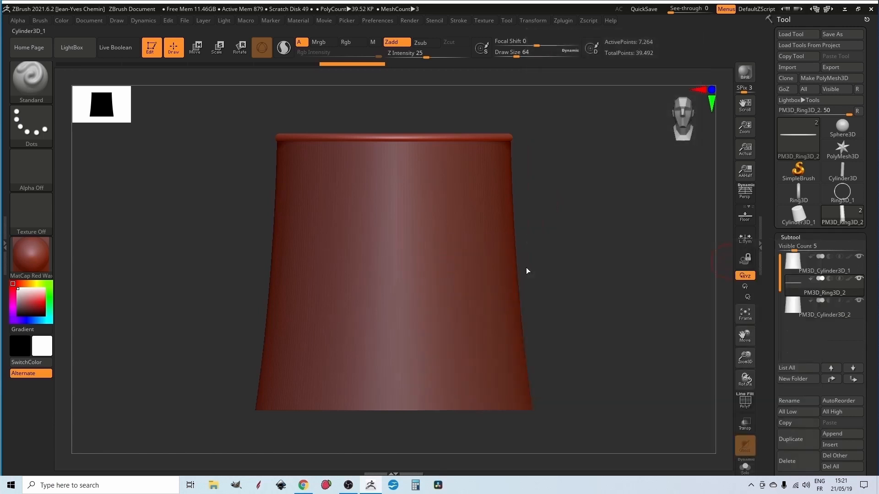
pyautogui.click(819, 315)
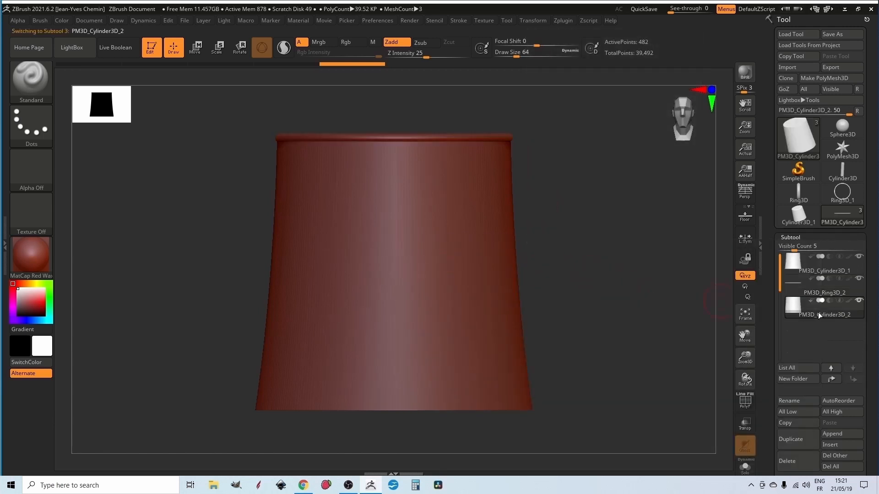
# Move the new cylinder sideways clear of the body and scale it into a thin rod about as tall as the body
pyautogui.click(195, 48)
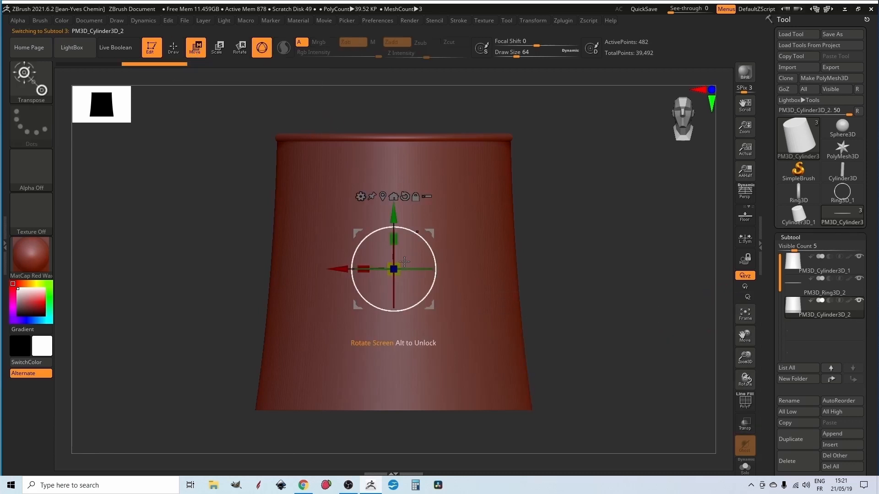
pyautogui.moveTo(345, 282); pyautogui.dragTo(559, 284)
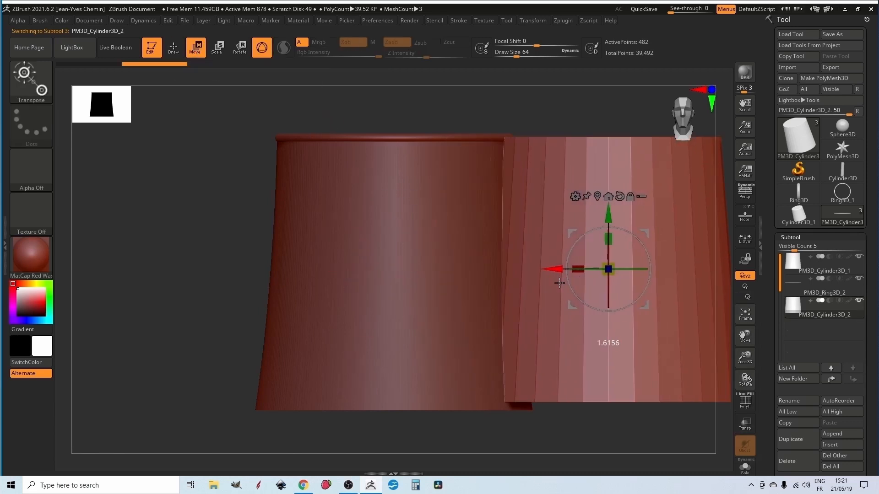
pyautogui.moveTo(613, 263); pyautogui.dragTo(459, 309)
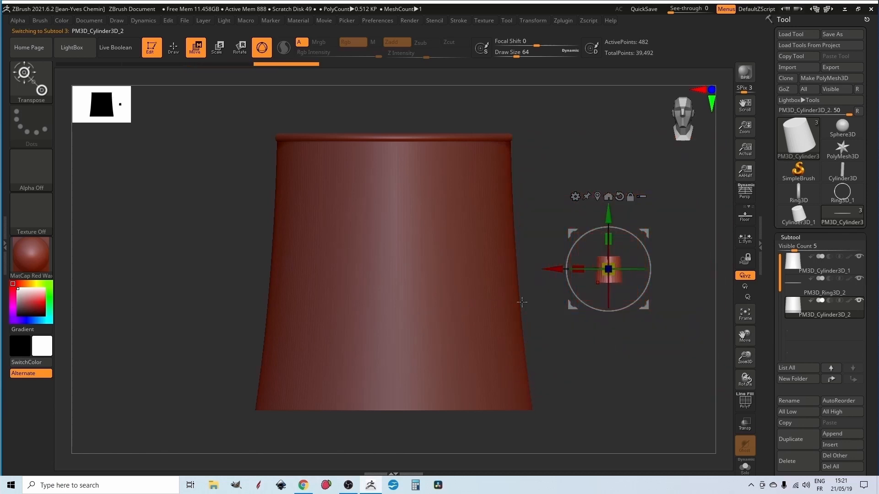
pyautogui.moveTo(609, 238); pyautogui.dragTo(607, 98)
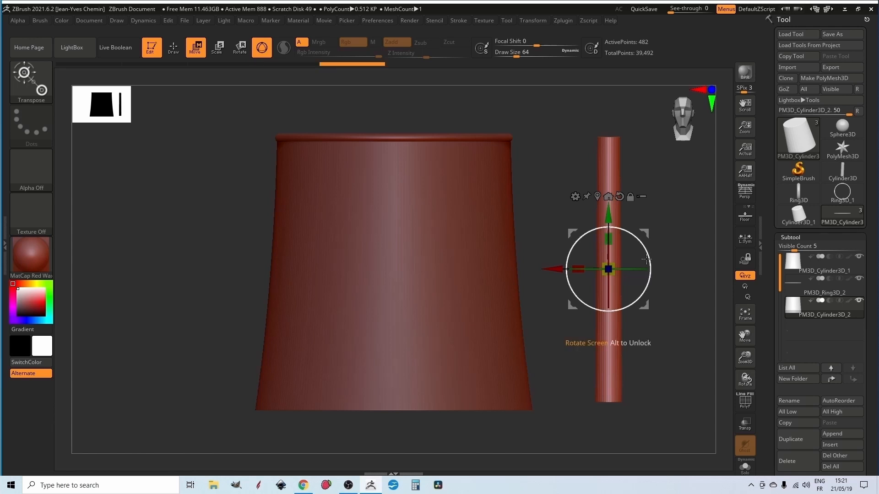
# Tilt the rod about 7 degrees to follow the body's slanted side, shorten it slightly and move it against the wall
pyautogui.moveTo(646, 255); pyautogui.dragTo(644, 251)
pyautogui.moveTo(642, 249); pyautogui.dragTo(644, 252)
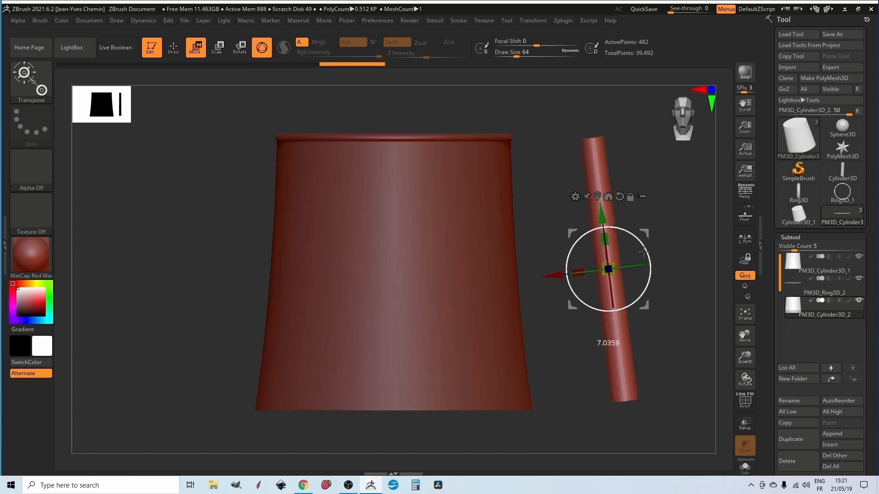
pyautogui.moveTo(557, 276); pyautogui.dragTo(464, 281)
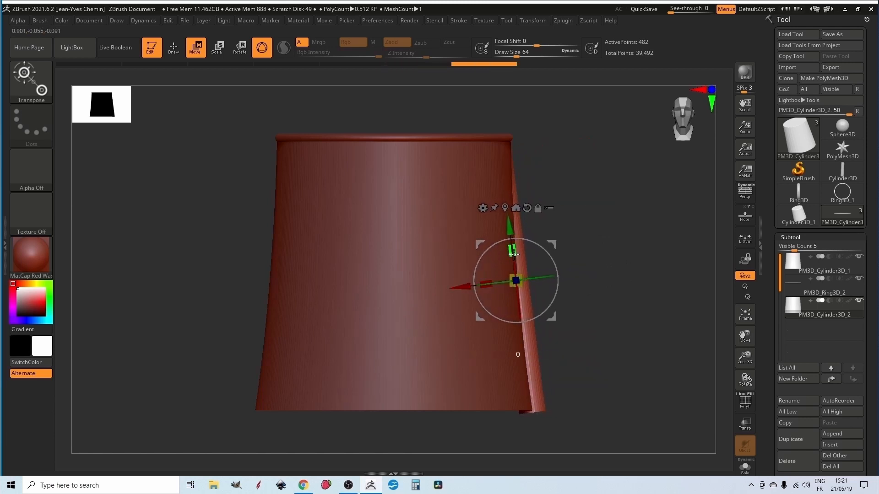
pyautogui.moveTo(514, 252); pyautogui.dragTo(530, 243)
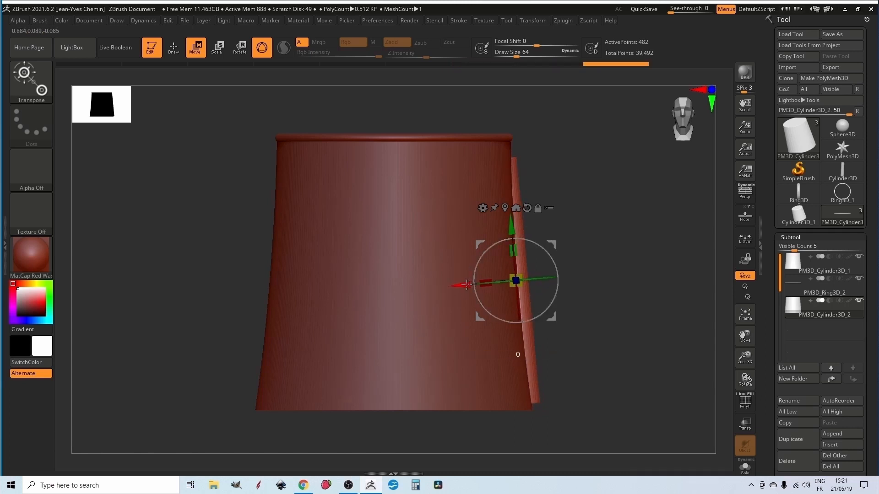
pyautogui.moveTo(466, 284); pyautogui.dragTo(462, 284)
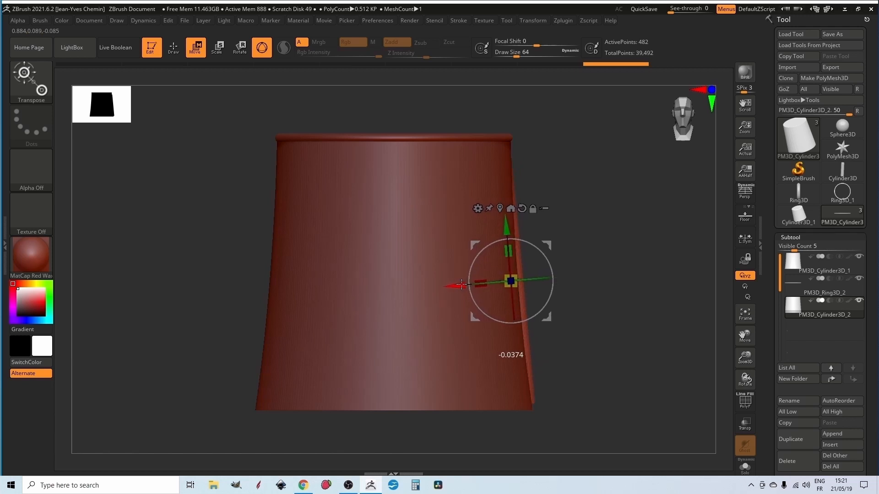
pyautogui.moveTo(552, 269); pyautogui.dragTo(552, 275)
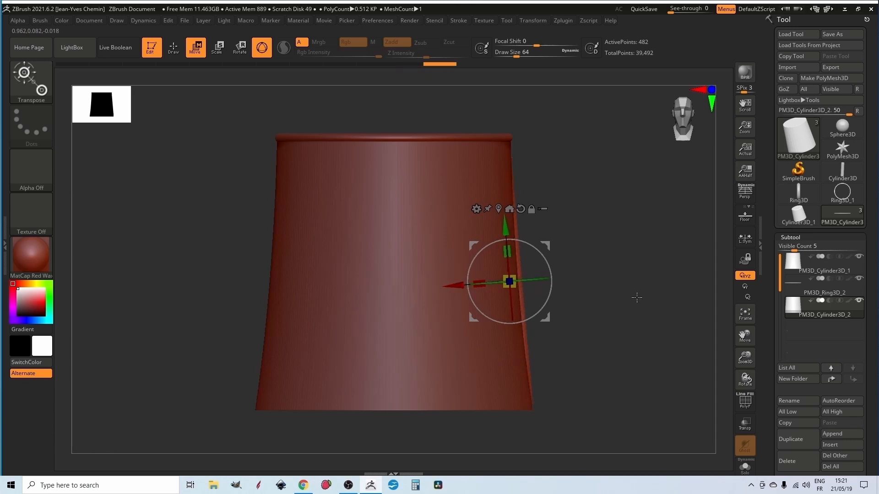
# Fine-tune the rod's height, scale and depth so it runs partly embedded along the body's side wall
pyautogui.moveTo(634, 298)
pyautogui.mouseDown()
pyautogui.moveTo(624, 306)
pyautogui.moveTo(664, 320)
pyautogui.moveTo(634, 300)
pyautogui.mouseUp()
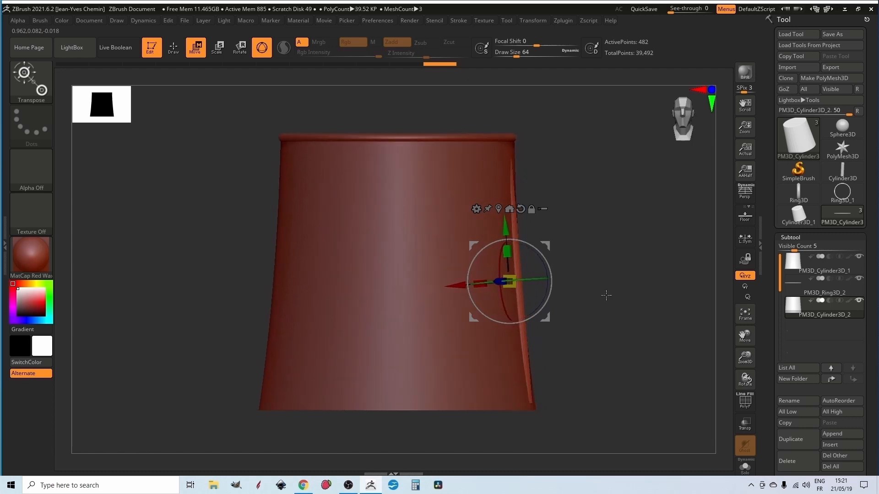
pyautogui.moveTo(595, 271); pyautogui.dragTo(547, 261)
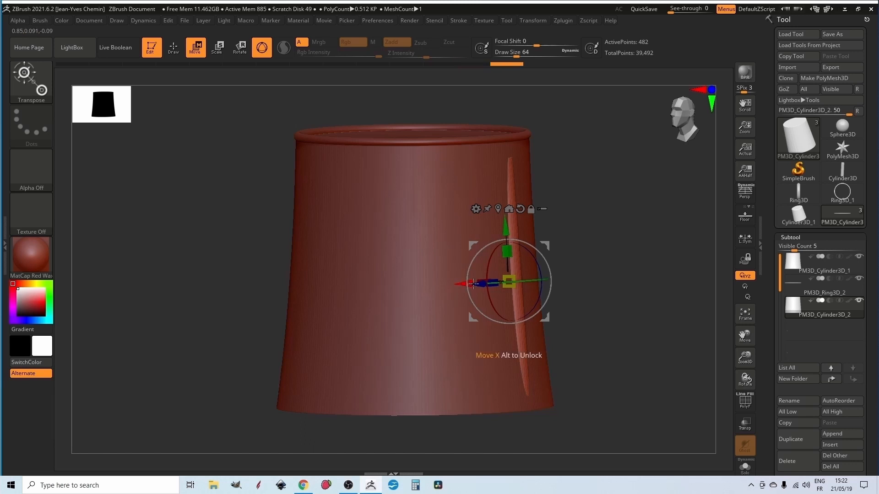
pyautogui.moveTo(553, 279); pyautogui.dragTo(553, 278)
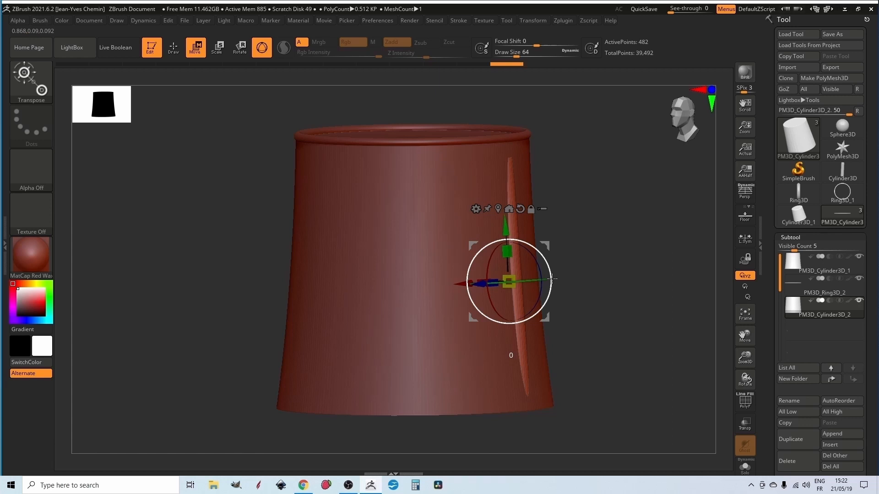
pyautogui.moveTo(552, 279); pyautogui.dragTo(553, 279)
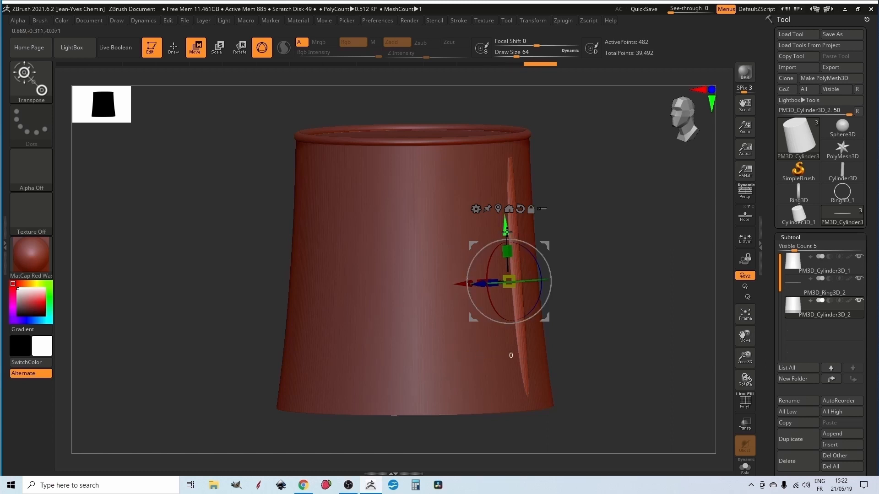
pyautogui.moveTo(507, 231); pyautogui.dragTo(505, 225)
pyautogui.moveTo(651, 235)
pyautogui.mouseDown()
pyautogui.moveTo(610, 235)
pyautogui.moveTo(663, 235)
pyautogui.mouseUp()
pyautogui.moveTo(508, 275); pyautogui.dragTo(510, 257)
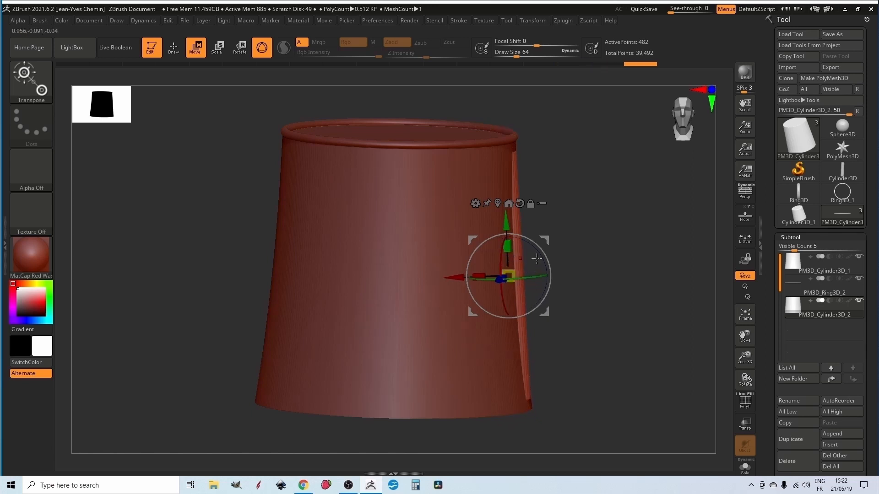
pyautogui.moveTo(637, 266)
pyautogui.mouseDown()
pyautogui.moveTo(601, 269)
pyautogui.moveTo(628, 267)
pyautogui.mouseUp()
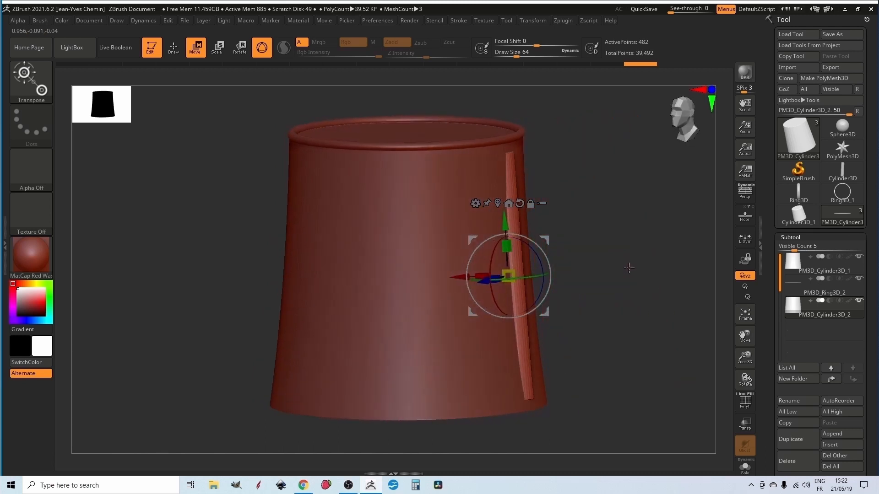
pyautogui.moveTo(462, 278); pyautogui.dragTo(459, 277)
pyautogui.moveTo(635, 277); pyautogui.dragTo(656, 270)
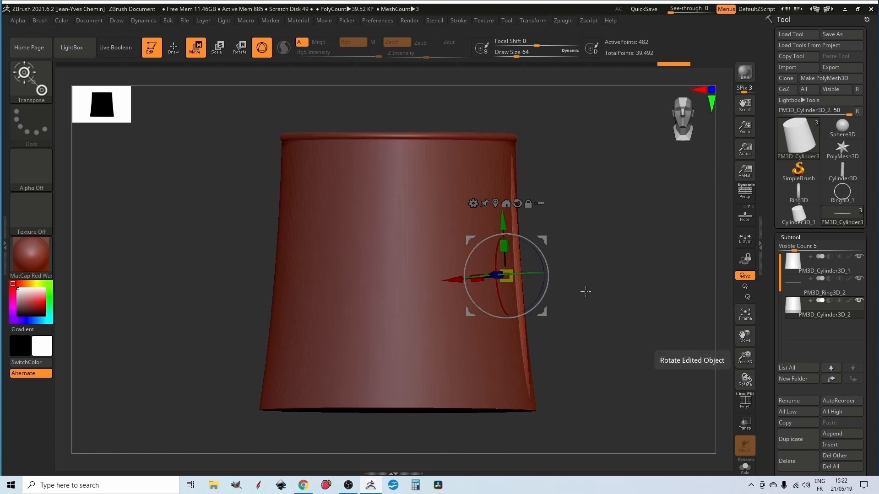
# Append one more Cylinder3D_1 as a subtool and select it for moving
pyautogui.click(173, 47)
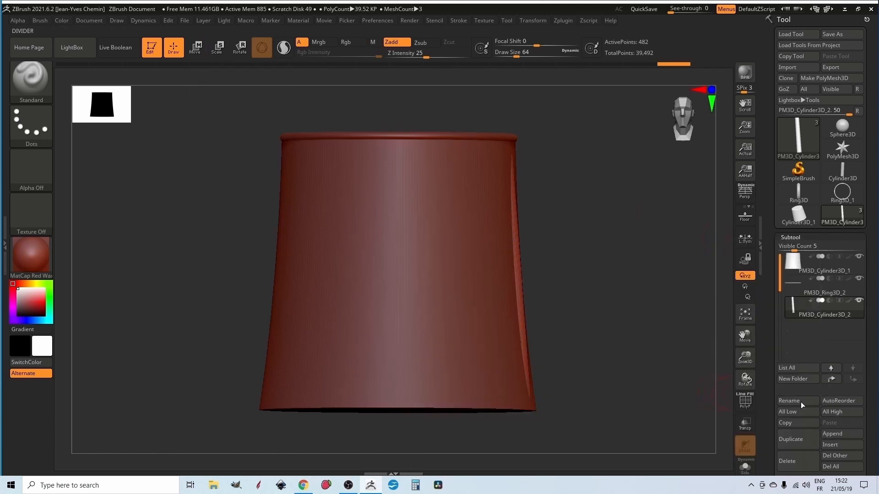
pyautogui.click(838, 436)
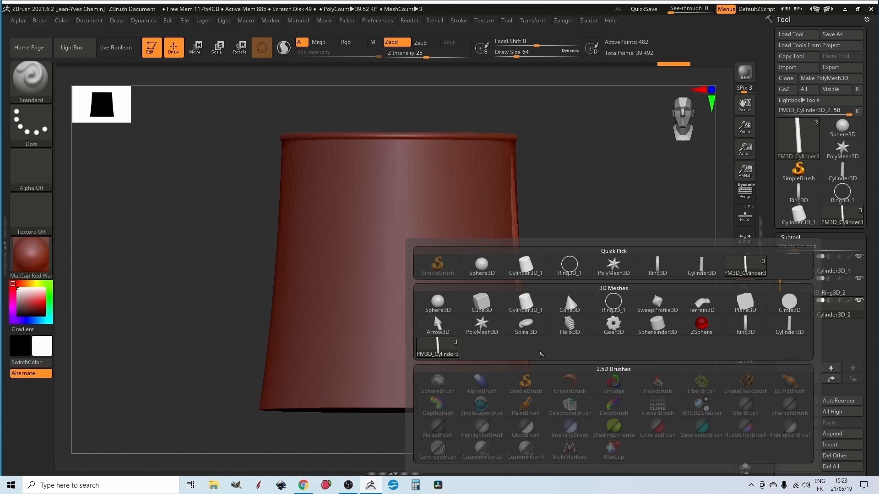
pyautogui.click(531, 304)
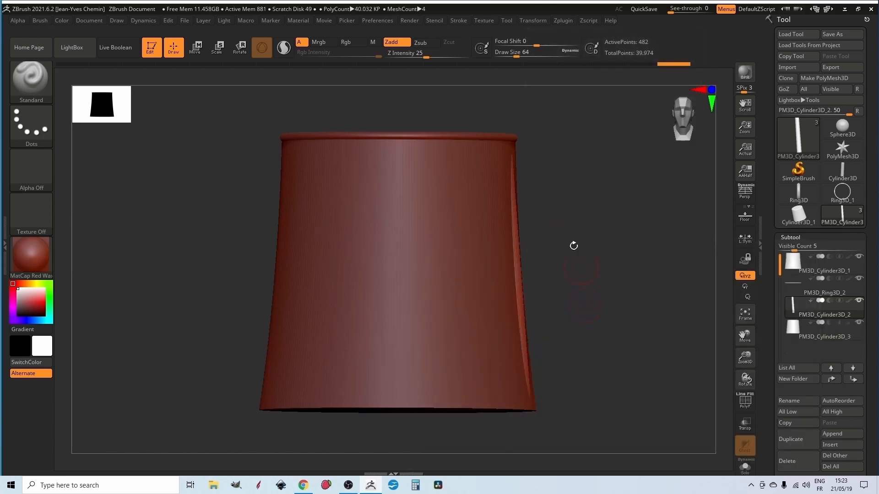
pyautogui.click(196, 48)
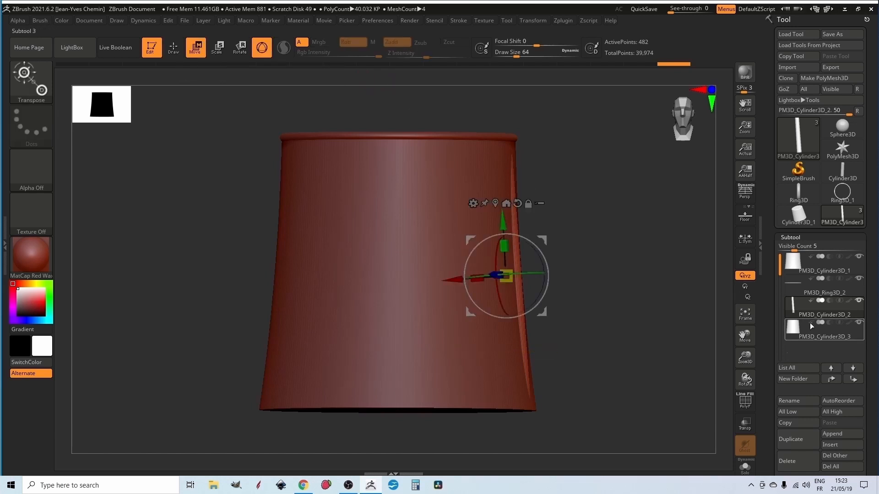
pyautogui.click(830, 337)
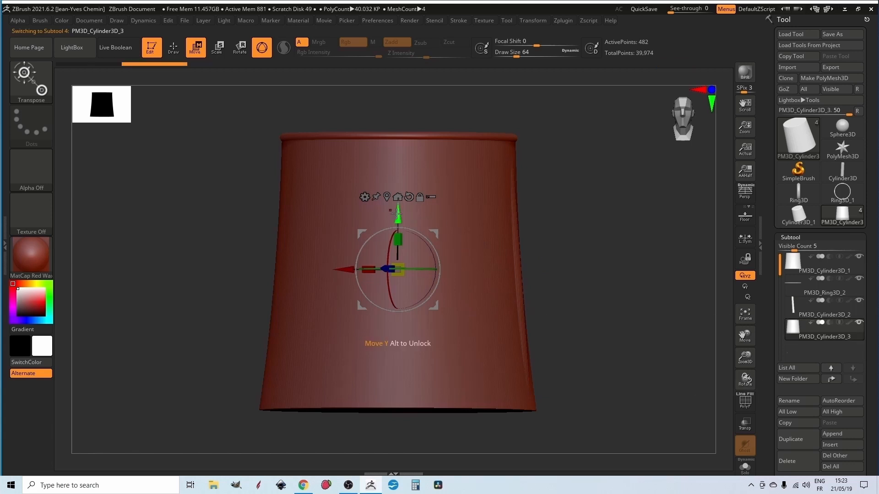
# Move the newly appended cylinder down below the body and flatten it vertically into a shallow base piece
pyautogui.moveTo(398, 213); pyautogui.dragTo(416, 312)
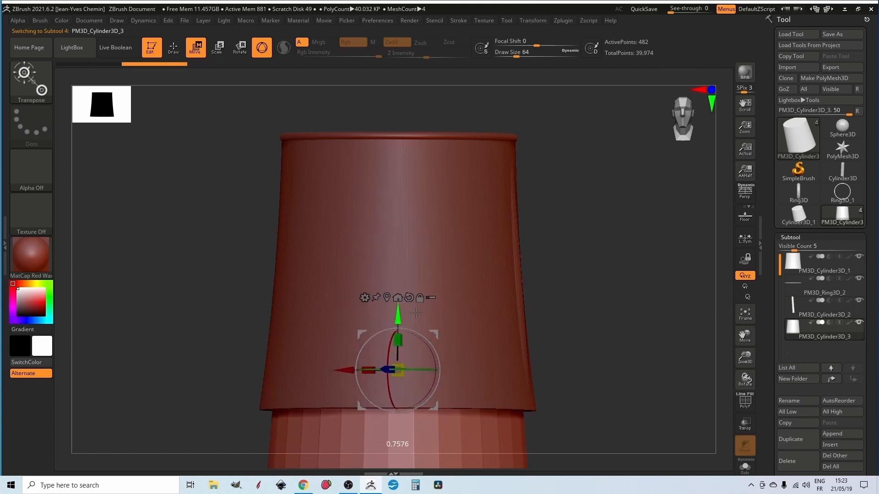
pyautogui.press('f')
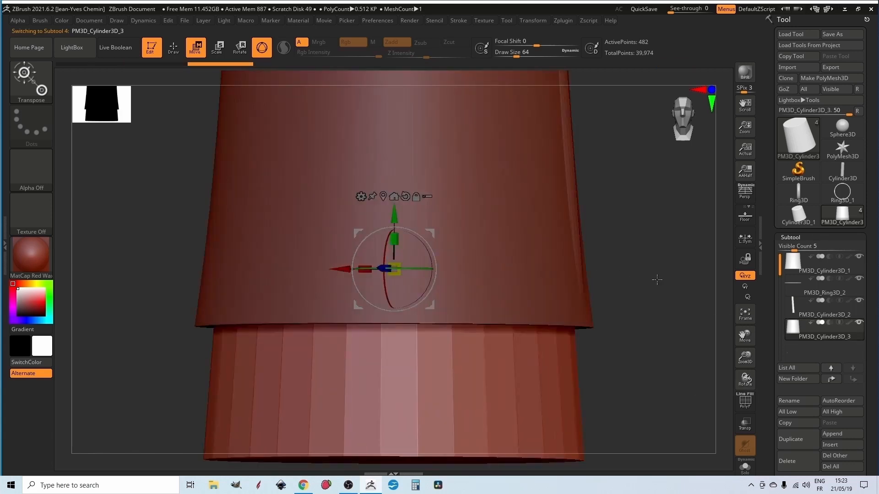
pyautogui.scroll(-4, 656, 280)
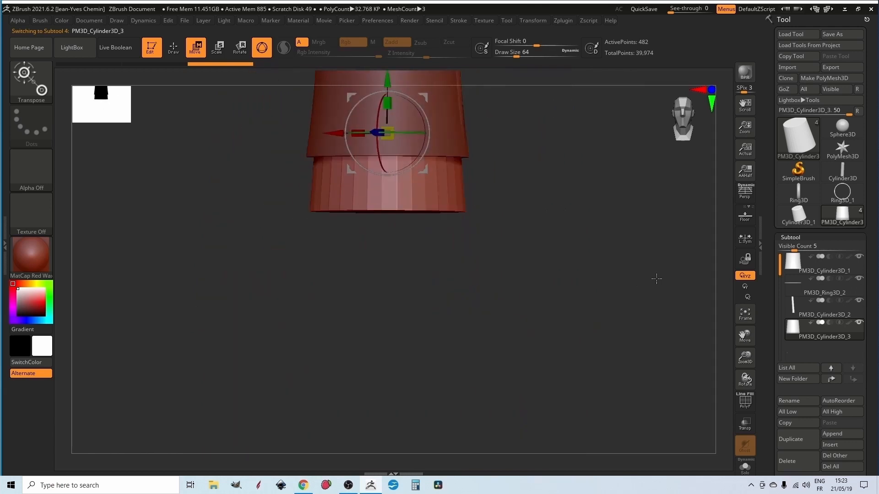
pyautogui.moveTo(388, 79); pyautogui.dragTo(395, 296)
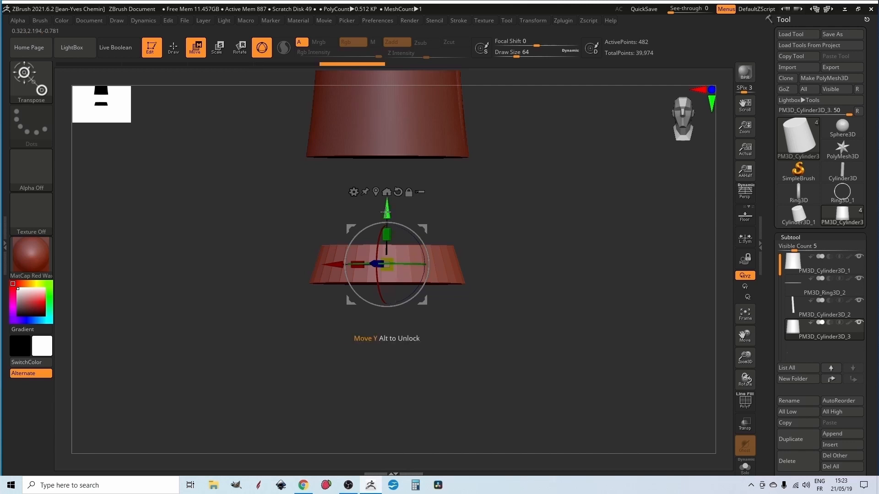
pyautogui.moveTo(386, 210)
pyautogui.mouseDown()
pyautogui.moveTo(384, 112)
pyautogui.moveTo(386, 204)
pyautogui.mouseUp()
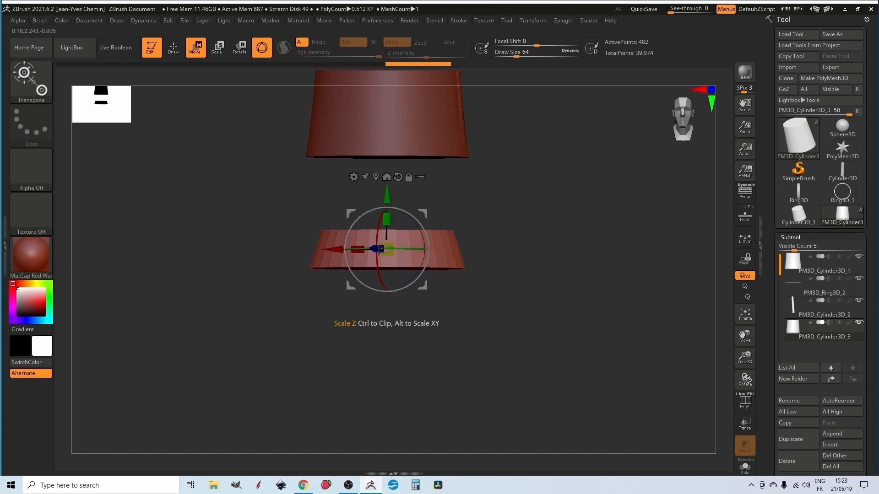
# Turn the flattened cylinder upside down and move it up against the underside of the body
pyautogui.moveTo(377, 240); pyautogui.dragTo(557, 99)
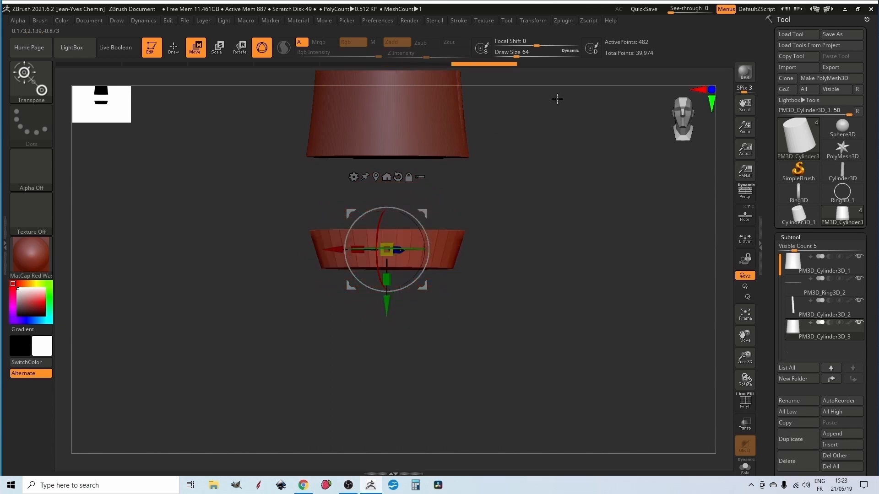
pyautogui.moveTo(386, 306); pyautogui.dragTo(393, 228)
pyautogui.moveTo(582, 261); pyautogui.dragTo(552, 244)
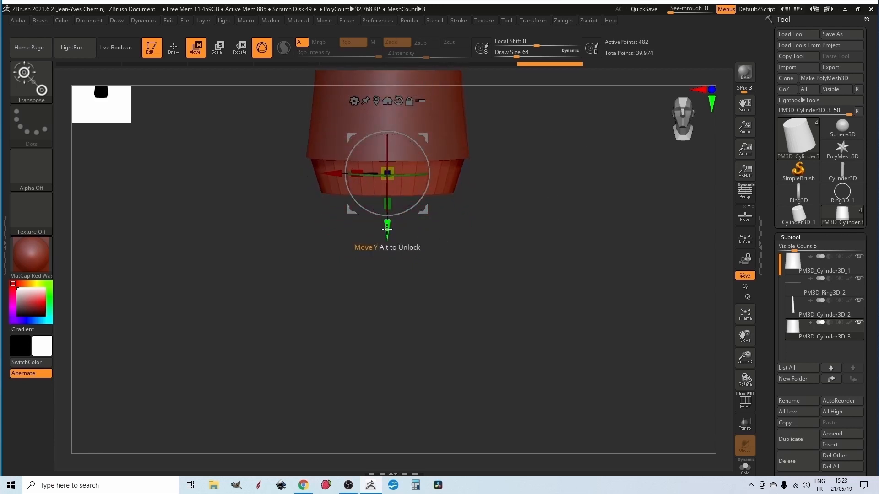
# Raise the inverted base piece slightly into the body's underside and check the fit from several angles
pyautogui.moveTo(387, 229); pyautogui.dragTo(395, 211)
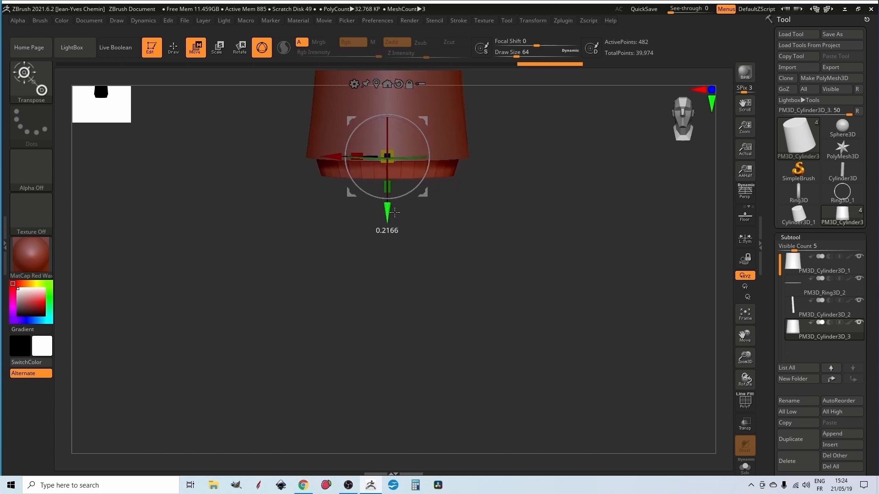
pyautogui.moveTo(581, 232); pyautogui.dragTo(535, 170)
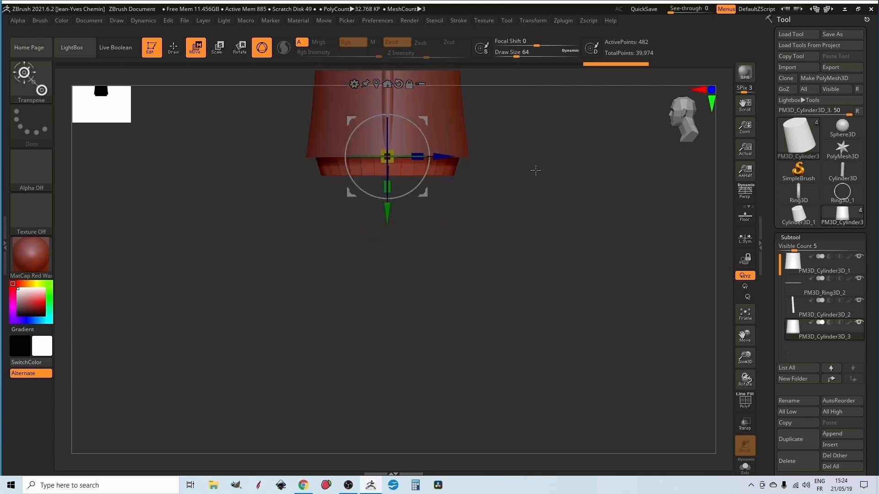
pyautogui.press('f')
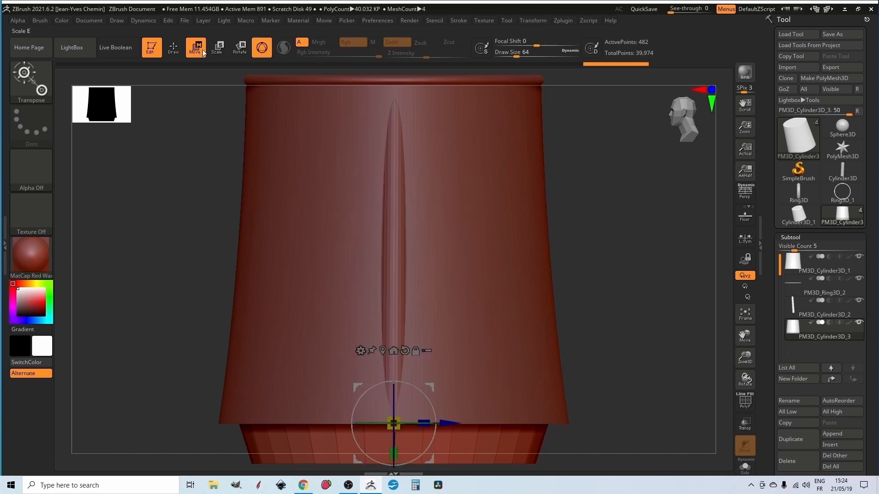
pyautogui.press('q')
pyautogui.hotkey('ctrl', 'z')
pyautogui.moveTo(631, 210); pyautogui.dragTo(623, 173)
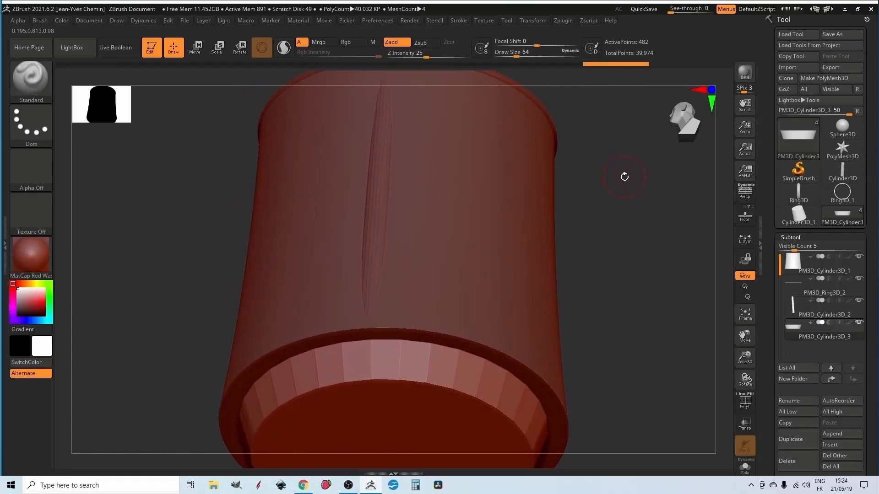
pyautogui.moveTo(625, 177); pyautogui.dragTo(671, 302)
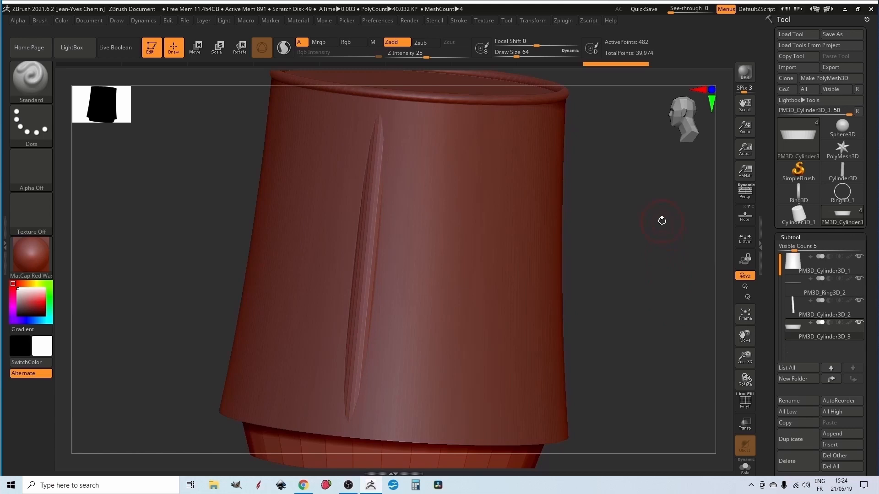
pyautogui.keyDown('shift'); pyautogui.scroll(-7, 659, 223); pyautogui.keyUp('shift')
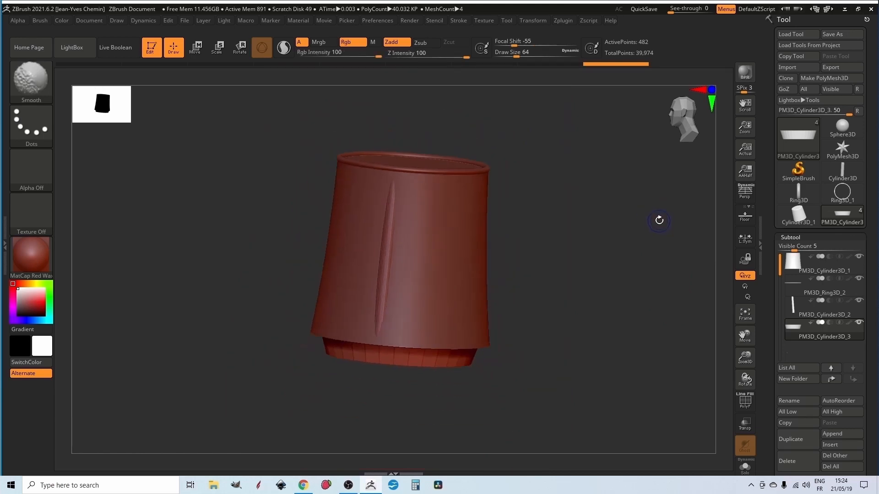
pyautogui.moveTo(590, 253)
pyautogui.mouseDown()
pyautogui.moveTo(585, 241)
pyautogui.moveTo(574, 246)
pyautogui.mouseUp()
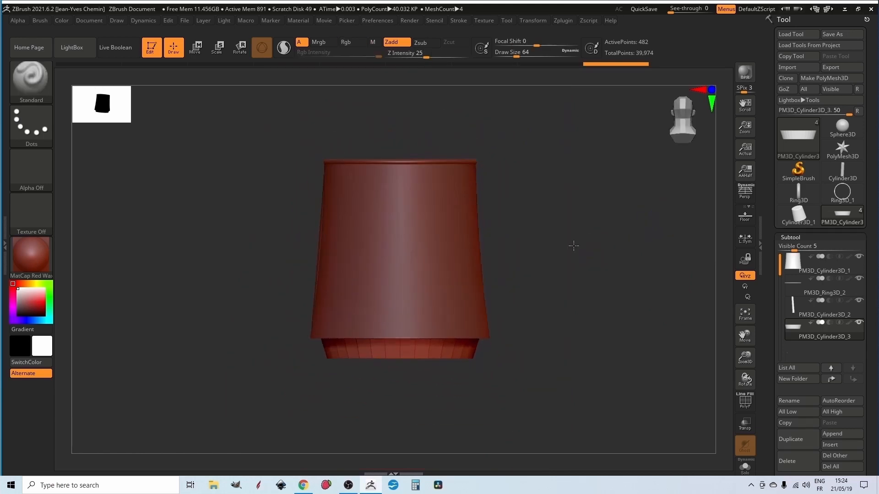
pyautogui.moveTo(612, 167); pyautogui.dragTo(588, 218)
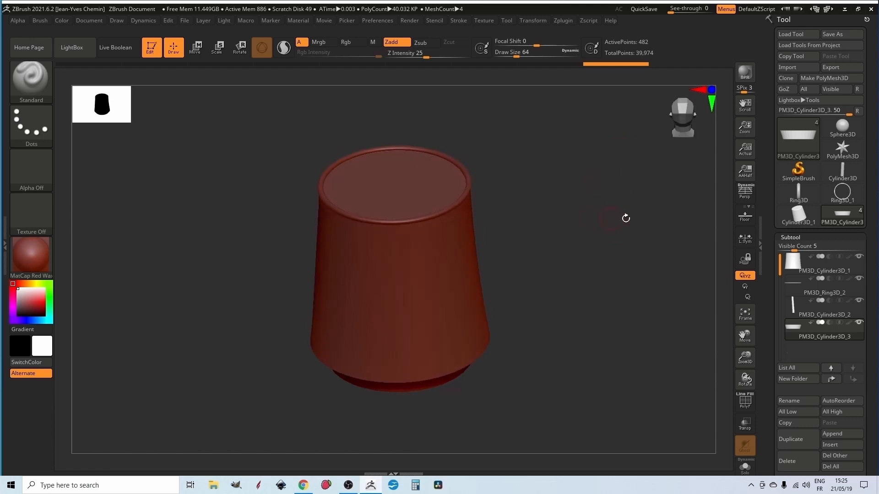
# Load the Piece Meca tool from the ZTools folder and switch back to the assembled cylinder model
pyautogui.click(797, 36)
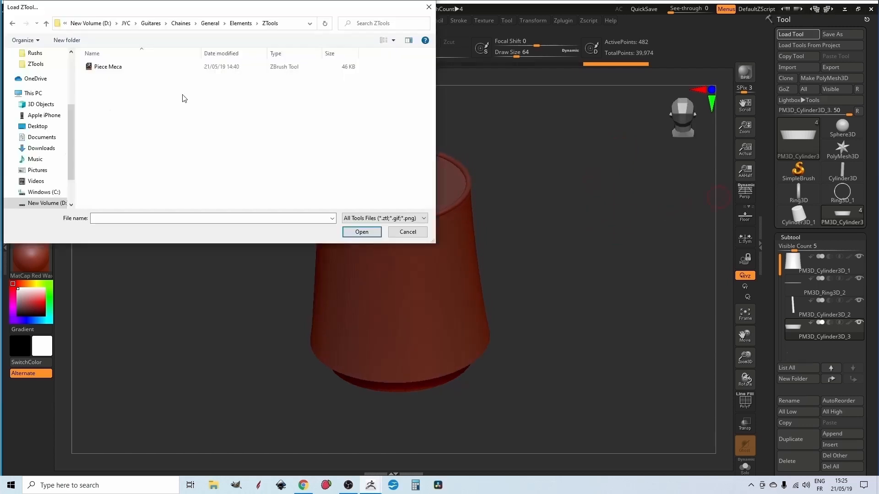
pyautogui.doubleClick(117, 69)
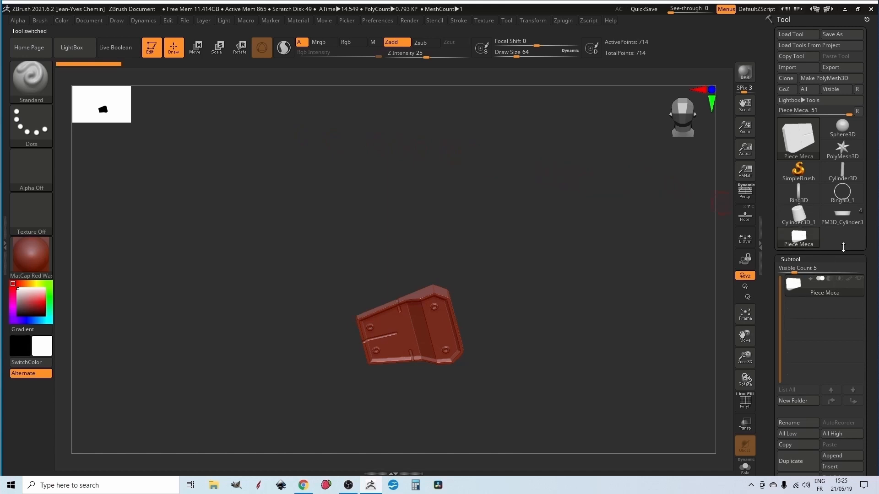
pyautogui.click(849, 216)
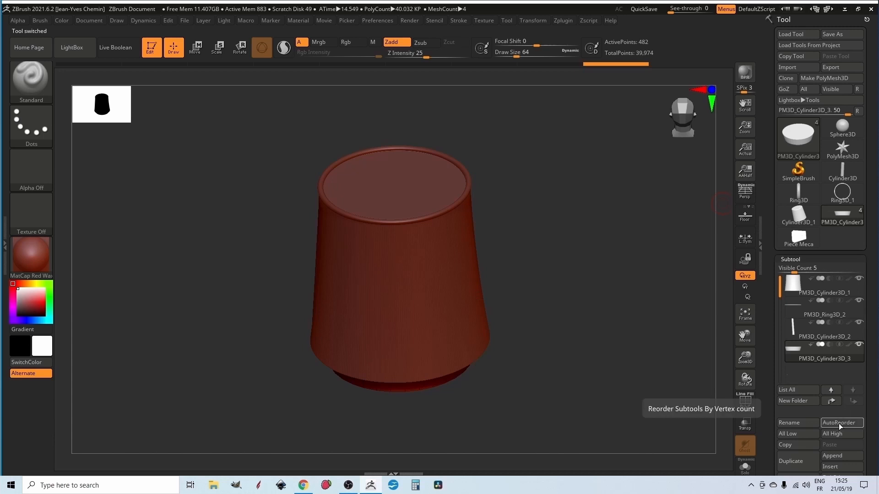
# Append Piece Meca to the cylinder model as a subtool and make it the active subtool
pyautogui.click(832, 456)
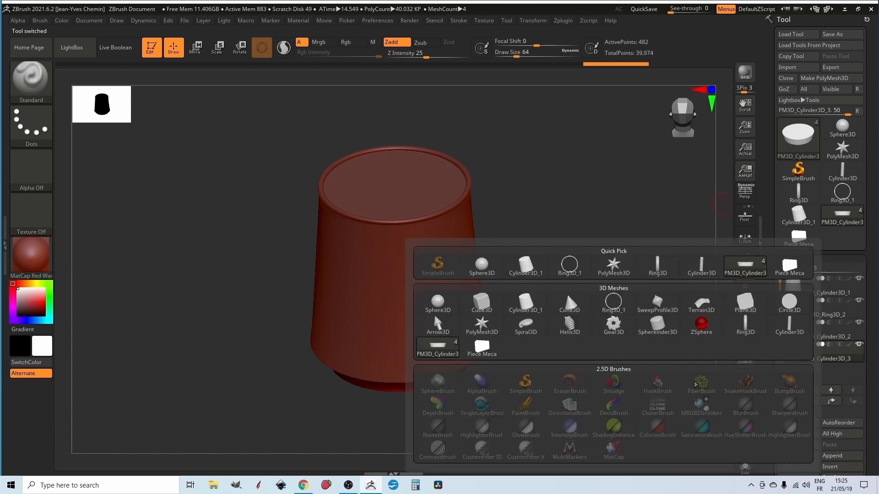
pyautogui.click(497, 352)
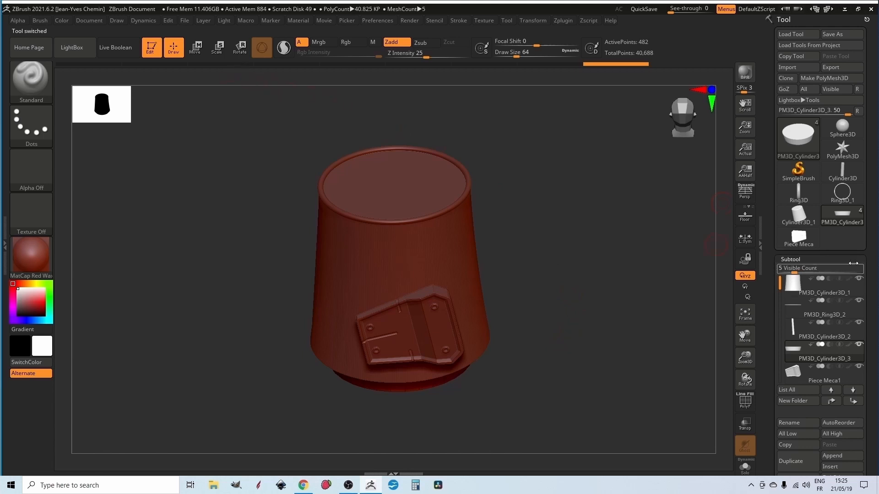
pyautogui.click(813, 385)
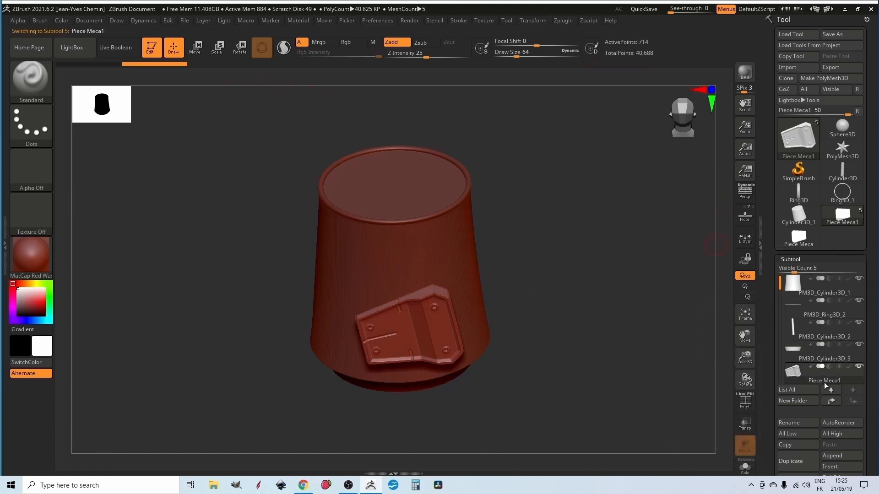
# Lift the mechanical plate above the body and rotate it to lie flat just over the rim
pyautogui.click(189, 48)
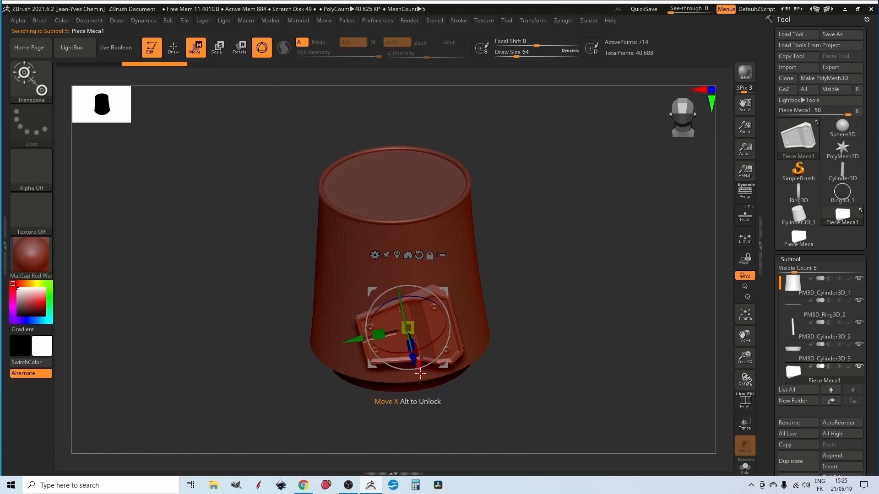
pyautogui.moveTo(421, 373); pyautogui.dragTo(396, 214)
pyautogui.moveTo(596, 228); pyautogui.dragTo(600, 204)
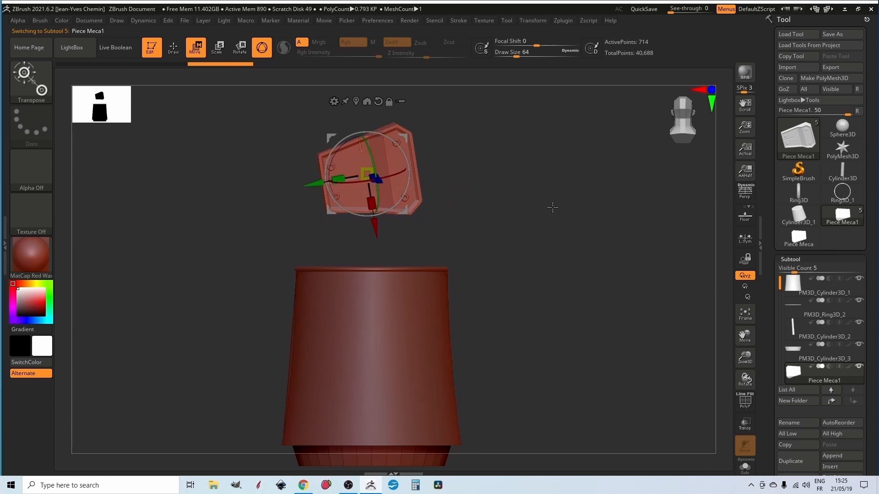
pyautogui.moveTo(372, 163); pyautogui.dragTo(366, 202)
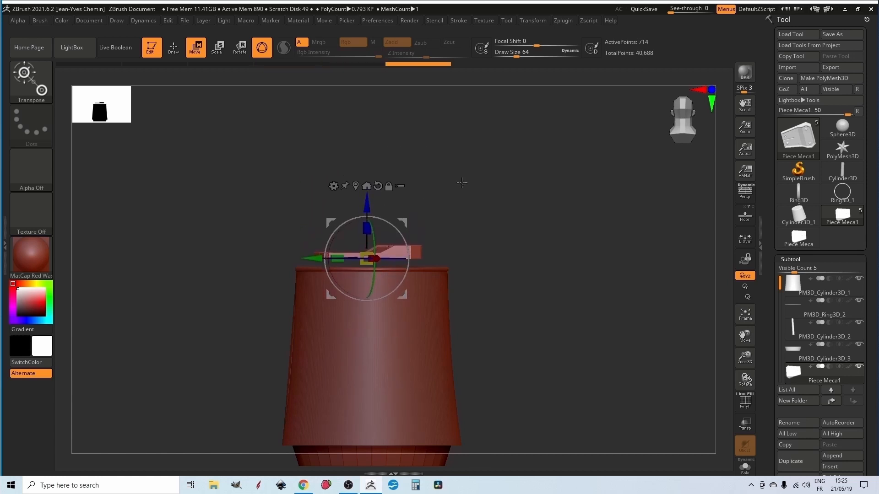
# Move the flat plate horizontally until it is centred over the body's circular top face
pyautogui.moveTo(461, 183); pyautogui.dragTo(475, 254)
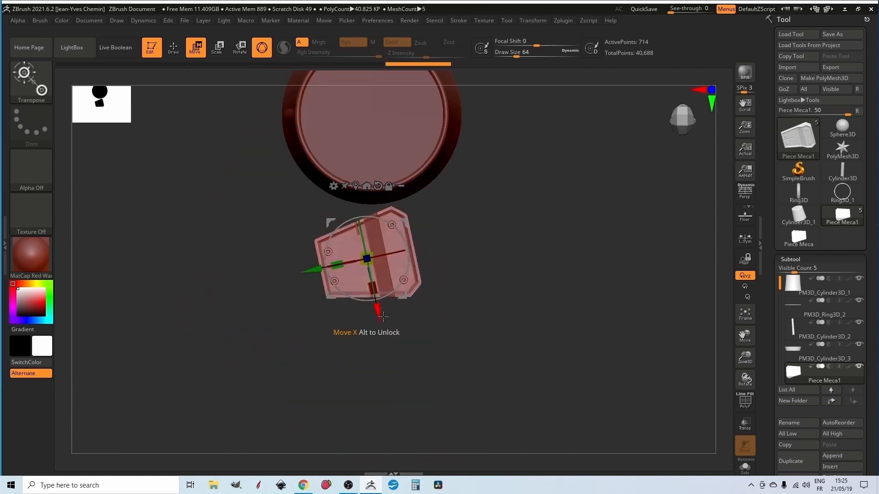
pyautogui.moveTo(380, 314); pyautogui.dragTo(381, 173)
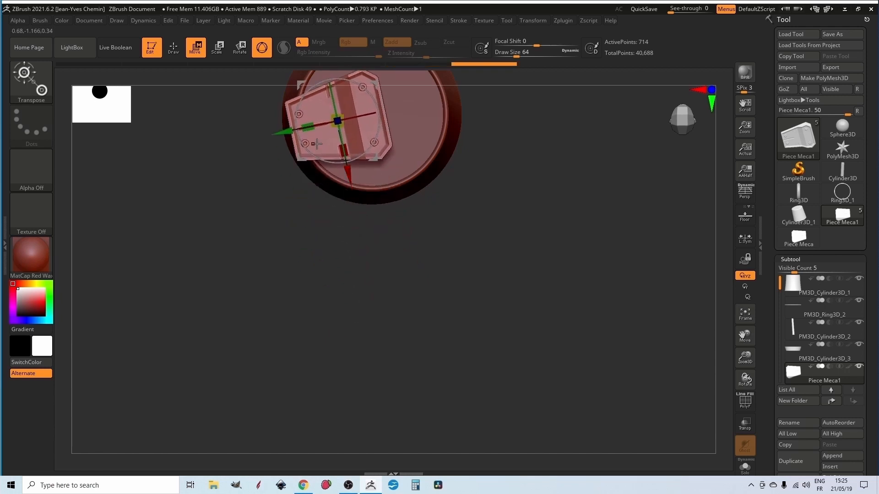
pyautogui.moveTo(284, 135); pyautogui.dragTo(318, 135)
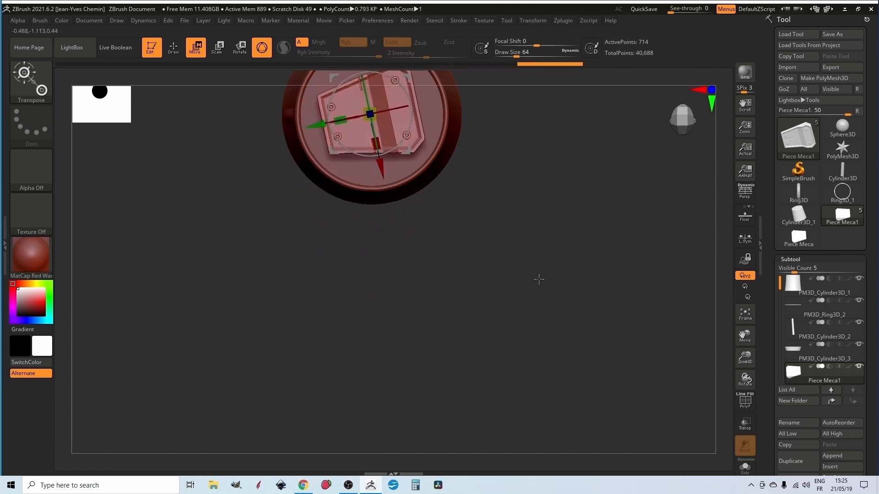
# Rotate the plate about its vertical axis to straighten it relative to the body's side rib
pyautogui.moveTo(535, 207); pyautogui.dragTo(532, 176)
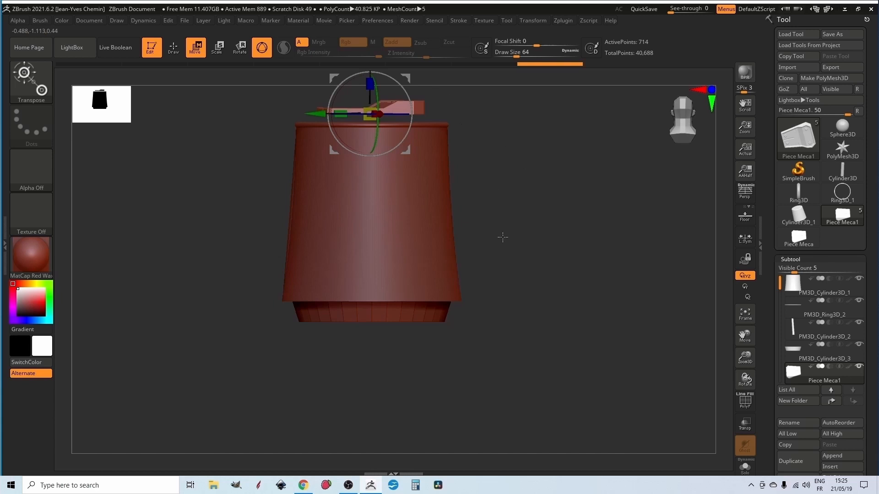
pyautogui.moveTo(500, 237); pyautogui.dragTo(535, 238)
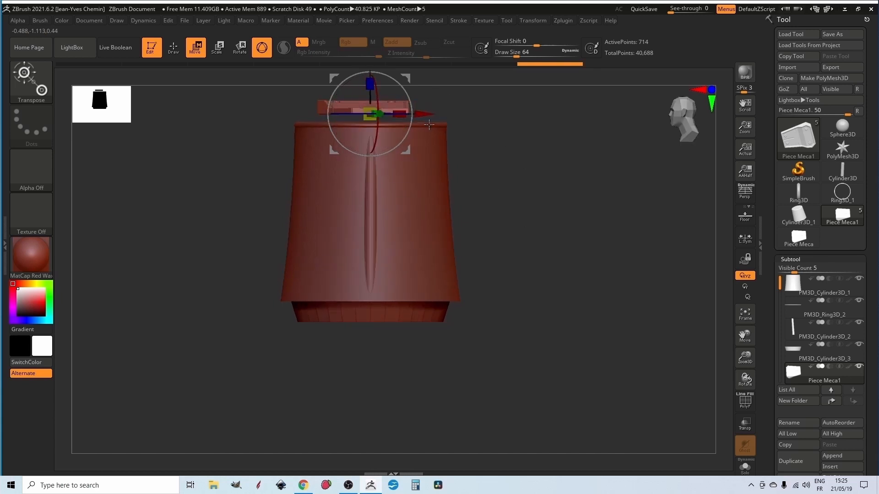
pyautogui.moveTo(391, 114); pyautogui.dragTo(382, 116)
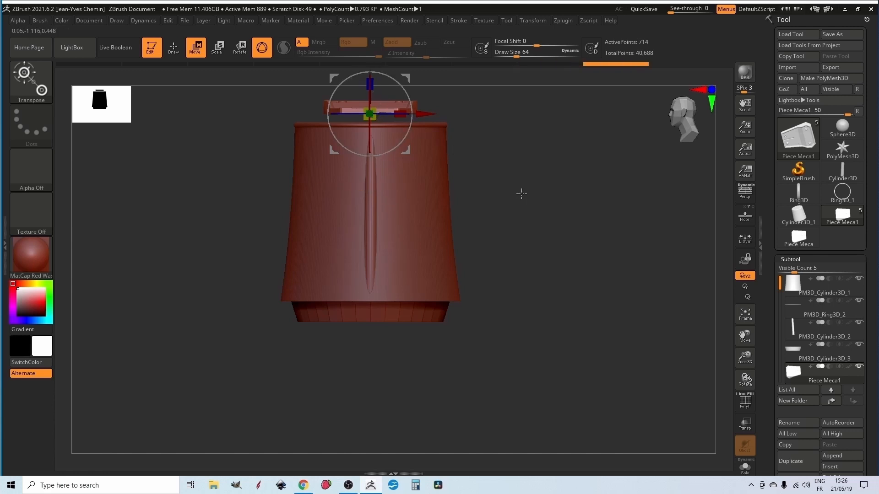
# Lower the plate onto the body's top so its underside sinks slightly below the rim
pyautogui.press('f')
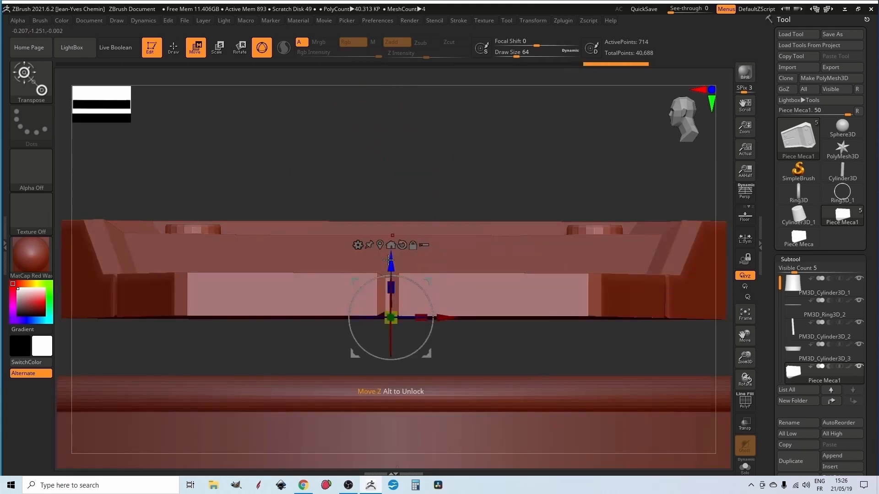
pyautogui.moveTo(392, 261); pyautogui.dragTo(393, 336)
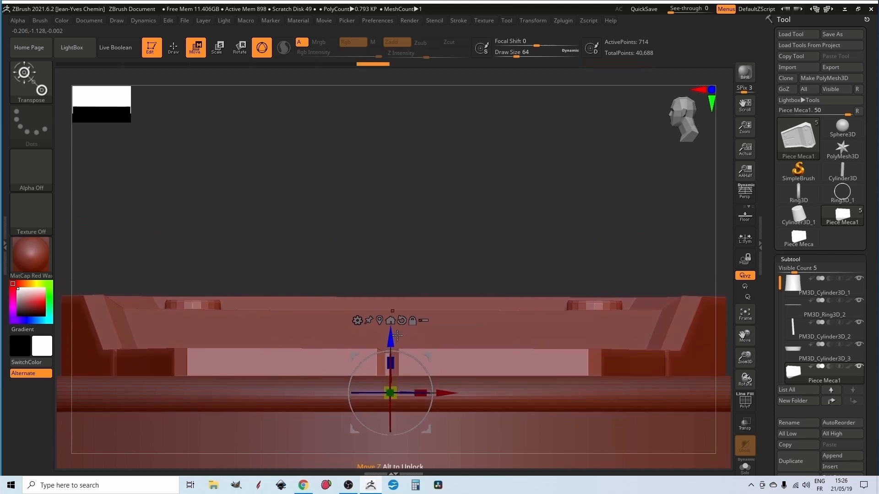
pyautogui.moveTo(532, 183)
pyautogui.mouseDown()
pyautogui.moveTo(540, 213)
pyautogui.moveTo(537, 196)
pyautogui.mouseUp()
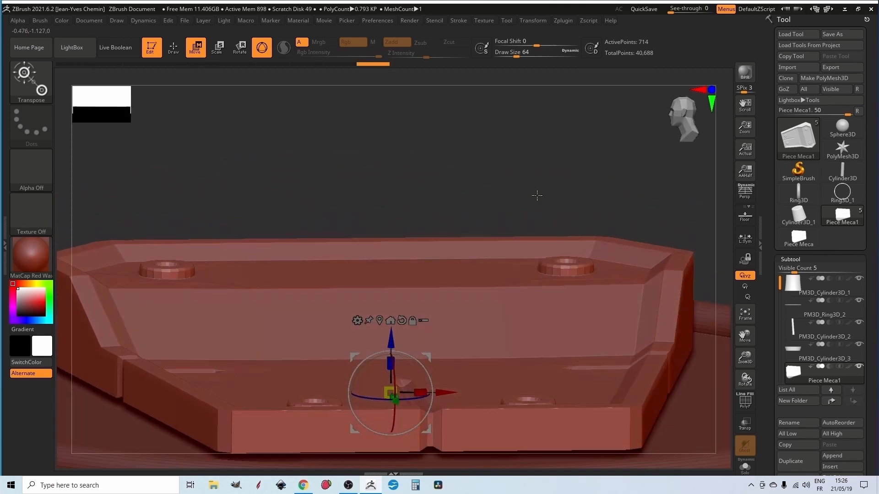
pyautogui.moveTo(392, 337); pyautogui.dragTo(394, 350)
# Scale the plate up uniformly so it fills more of the circular top face inside the rim ring
pyautogui.moveTo(586, 126); pyautogui.dragTo(589, 192)
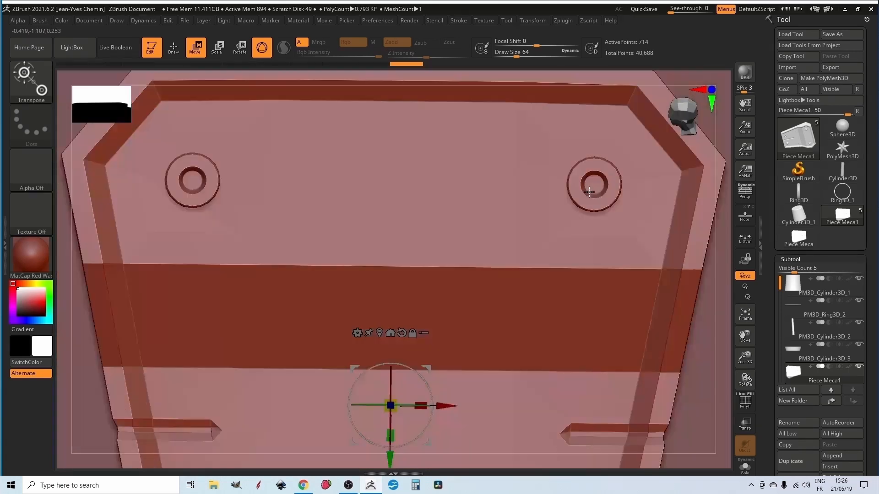
pyautogui.press('f')
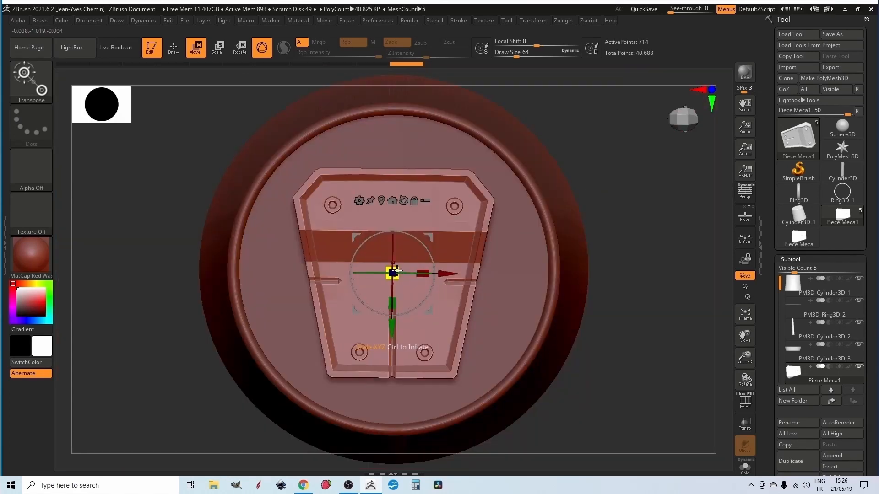
pyautogui.moveTo(396, 271); pyautogui.dragTo(413, 268)
pyautogui.moveTo(671, 298); pyautogui.dragTo(675, 210)
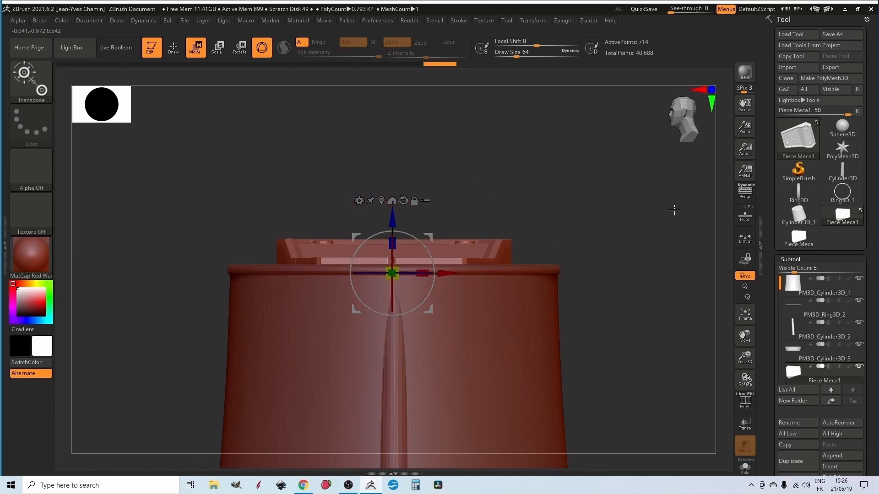
pyautogui.moveTo(541, 228); pyautogui.dragTo(541, 286)
# Fine-tune the plate's rotation by about 1° so it sits straight on the body's top face
pyautogui.moveTo(590, 201); pyautogui.dragTo(589, 313)
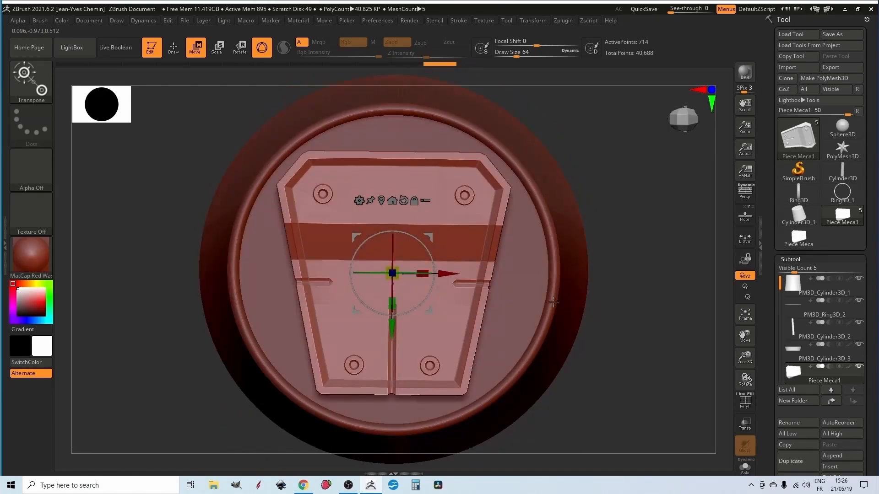
pyautogui.moveTo(423, 247); pyautogui.dragTo(423, 246)
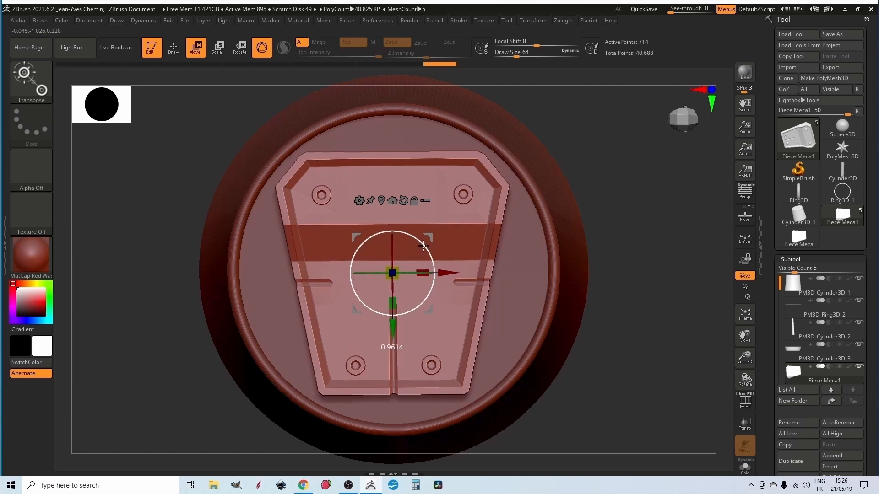
pyautogui.moveTo(634, 301); pyautogui.dragTo(638, 214)
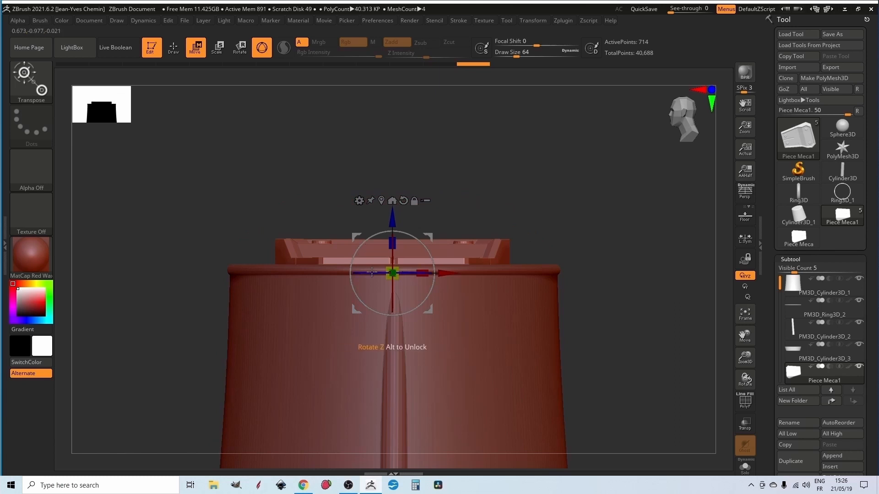
pyautogui.moveTo(372, 273); pyautogui.dragTo(373, 273)
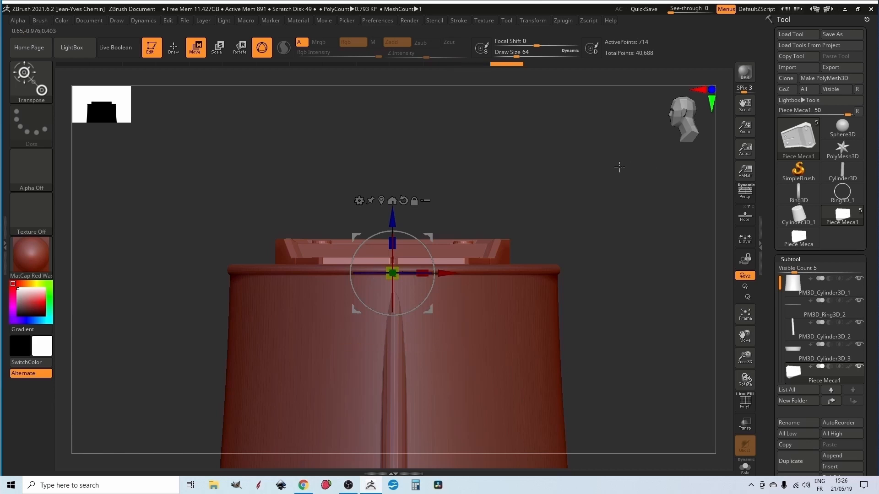
pyautogui.moveTo(620, 167); pyautogui.dragTo(626, 201)
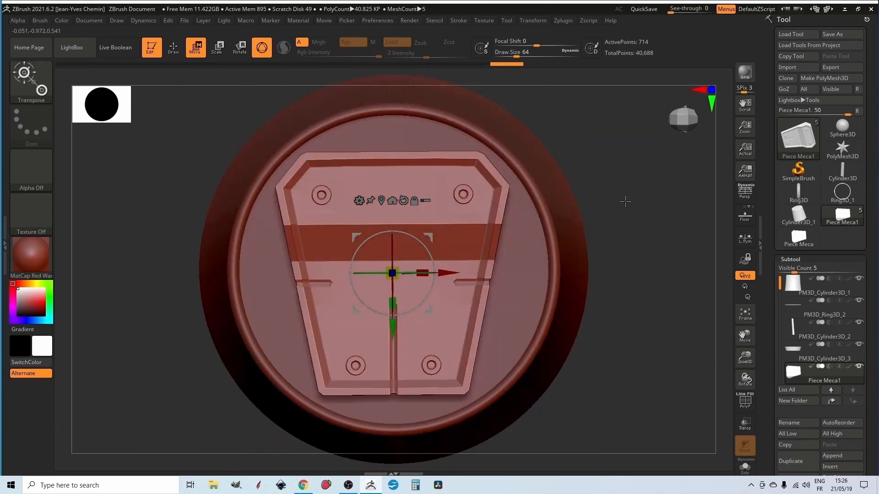
pyautogui.moveTo(640, 261); pyautogui.dragTo(632, 190)
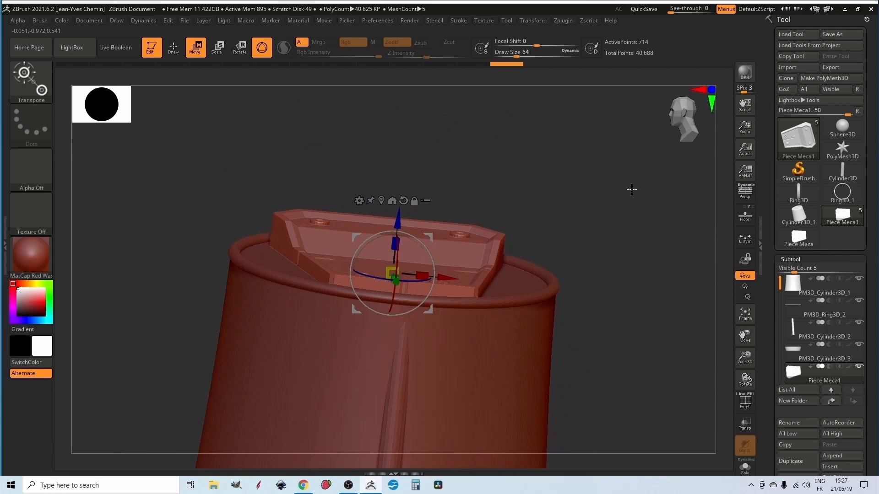
# Mark the tapered body subtool PM3D_Cylinder3D_1 as the Start of the boolean group and return to Draw mode
pyautogui.moveTo(801, 283)
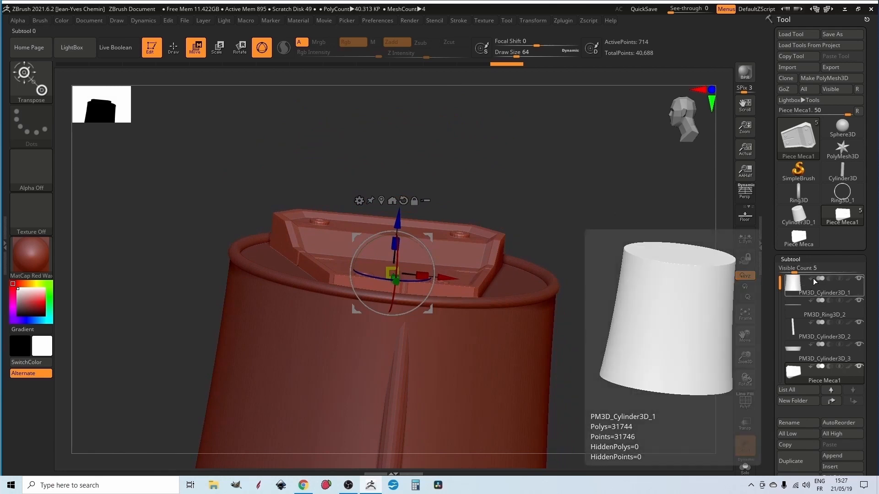
pyautogui.click(812, 279)
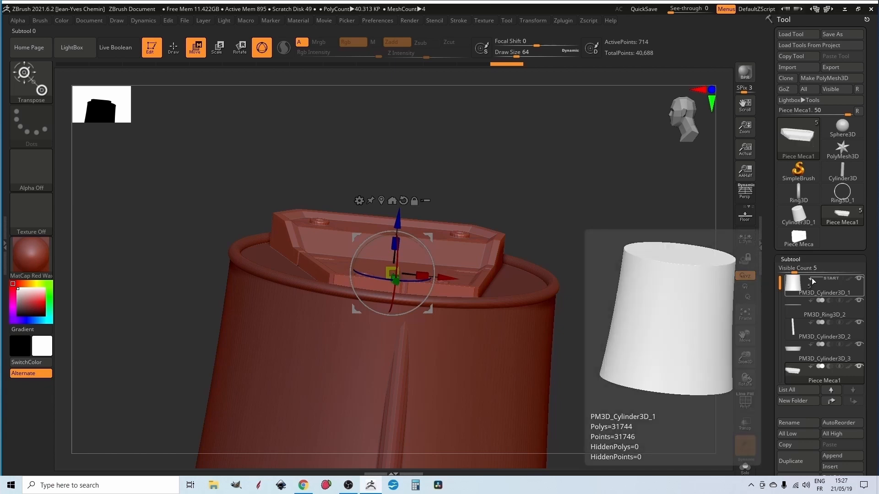
pyautogui.click(174, 47)
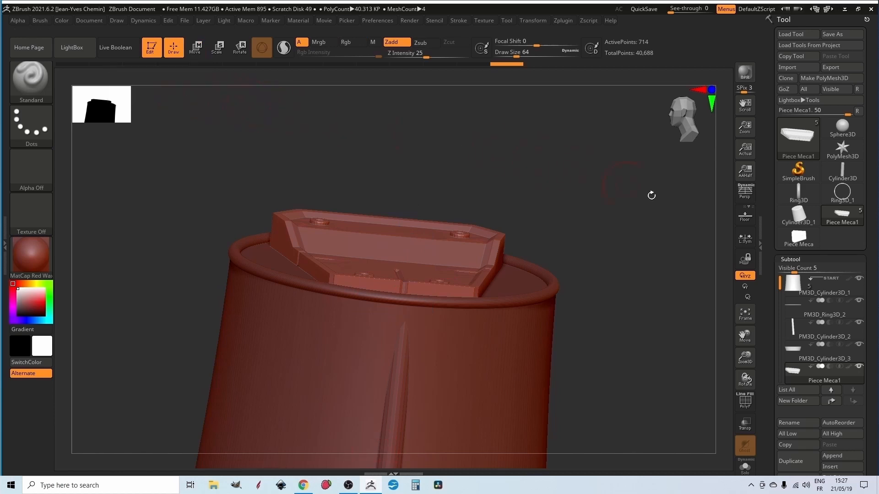
# Turn on Live Boolean and make a boolean mesh that fuses all the subtools
pyautogui.scroll(-1, 868, 390)
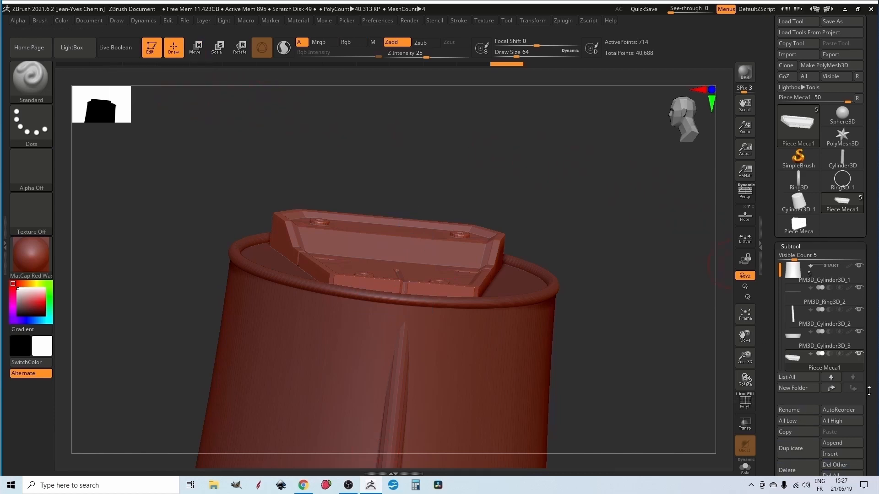
pyautogui.scroll(-4, 869, 390)
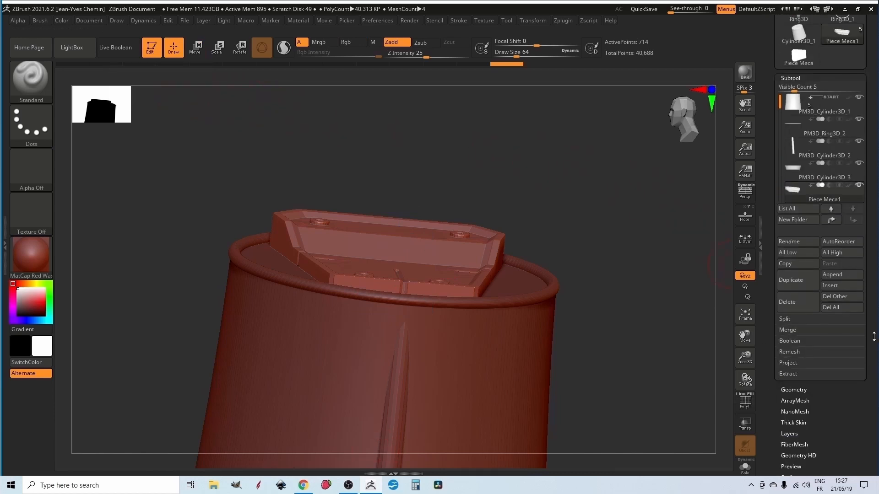
pyautogui.click(790, 341)
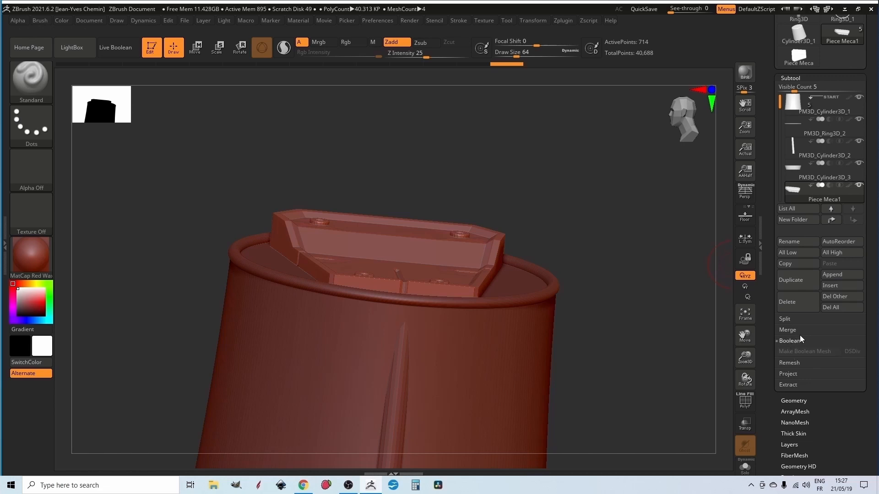
pyautogui.click(124, 46)
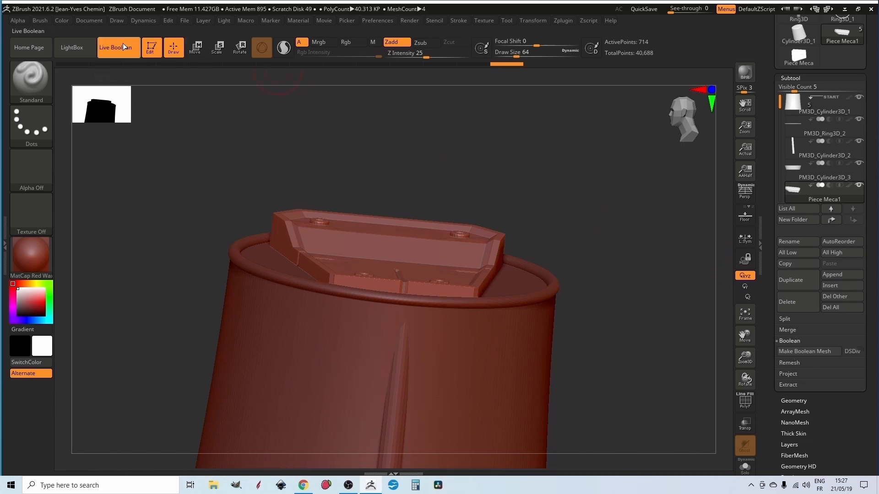
pyautogui.click(799, 353)
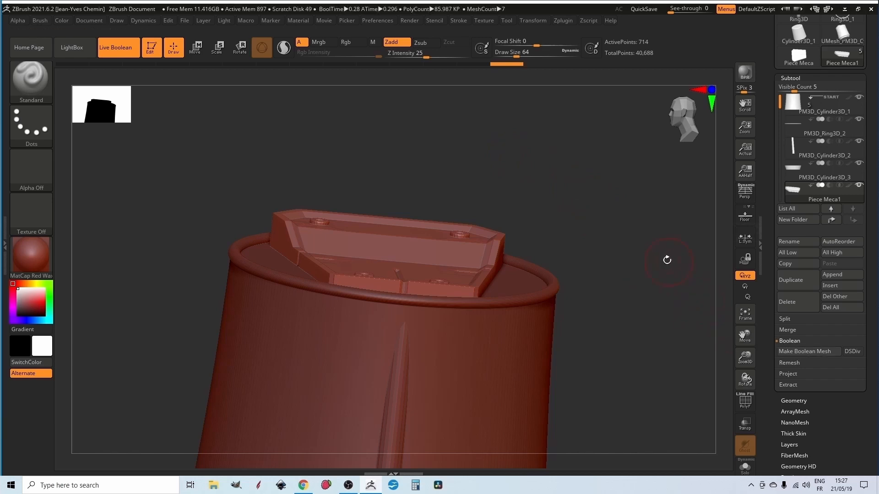
# Switch to the newly made UMesh boolean tool and rename its subtool "Bouton TBot"
pyautogui.scroll(5, 877, 218)
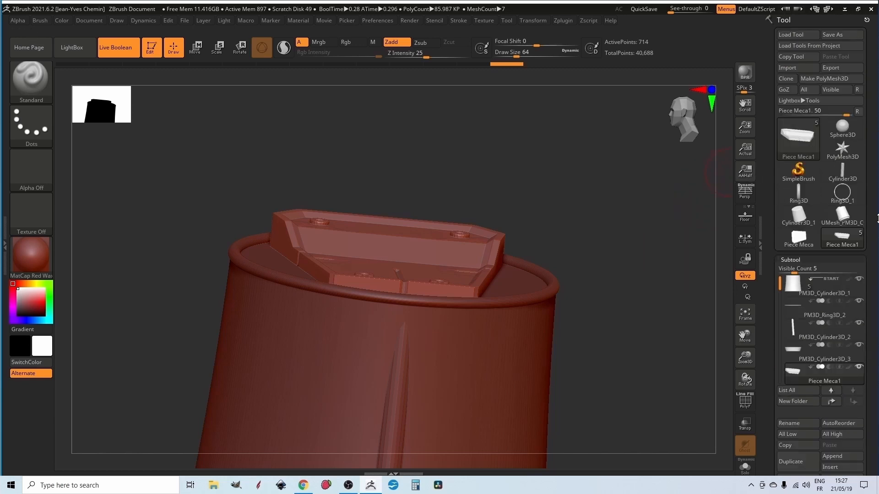
pyautogui.click(842, 215)
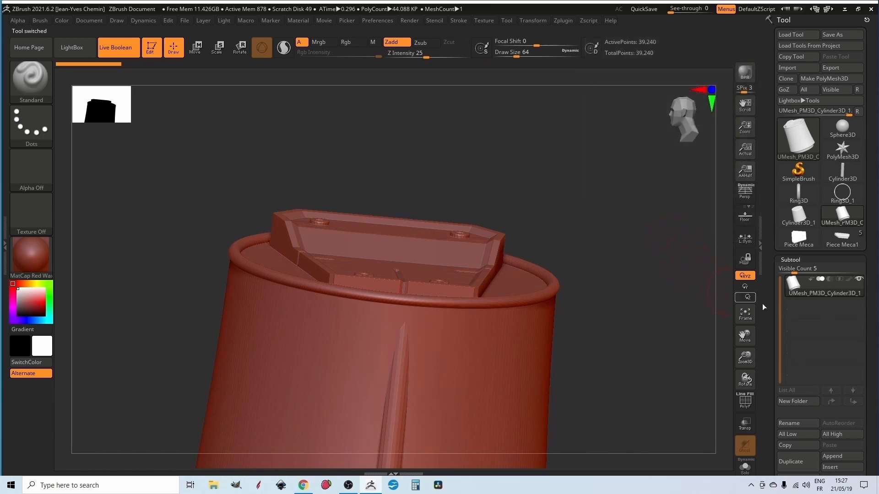
pyautogui.moveTo(822, 292)
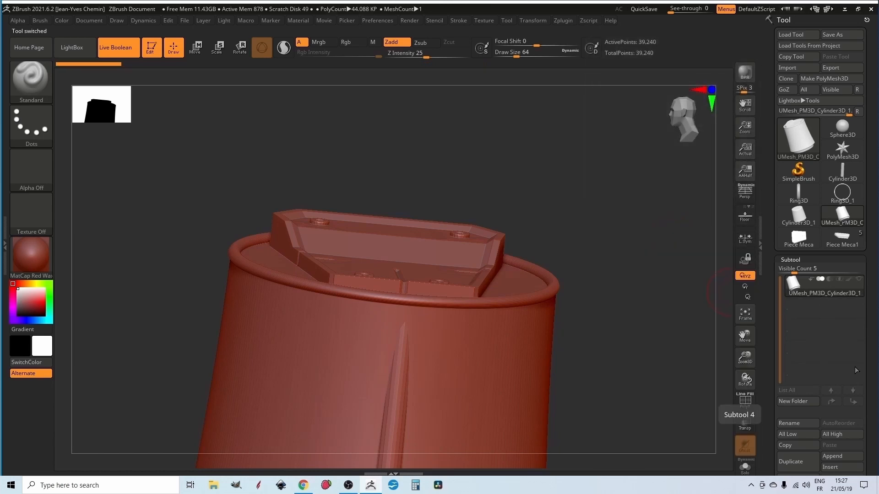
pyautogui.scroll(-2, 824, 403)
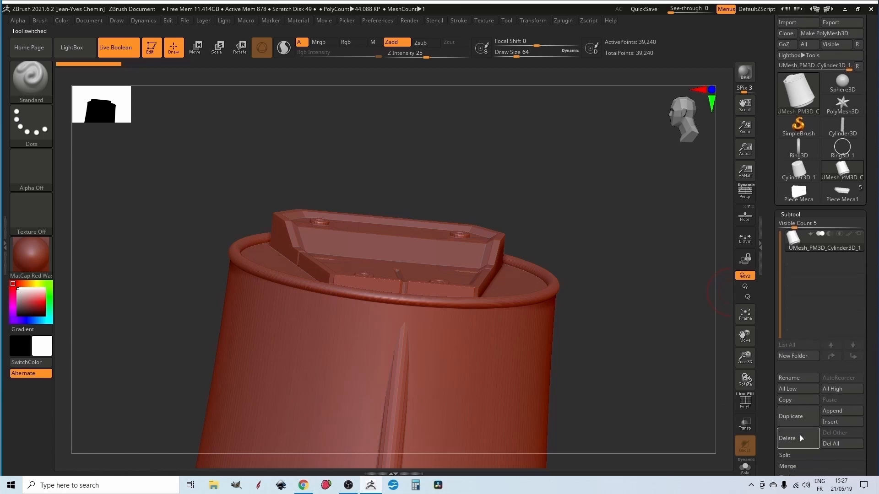
pyautogui.click(793, 378)
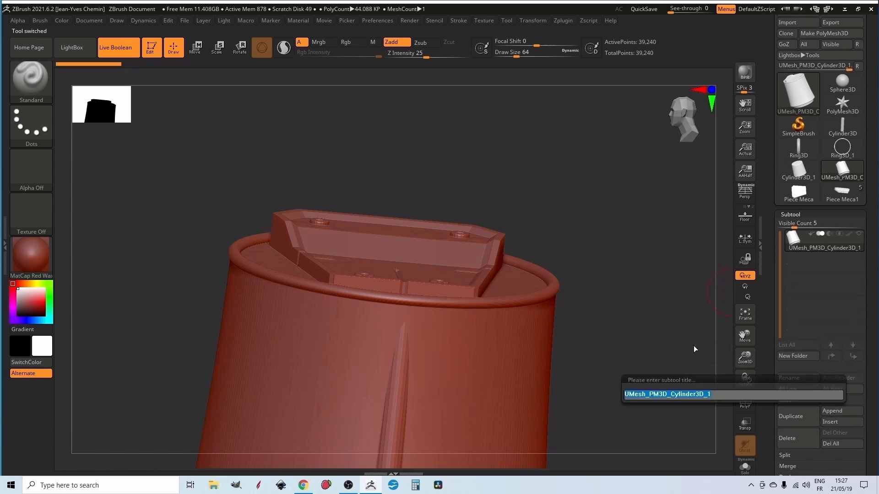
pyautogui.write('Bouton T')
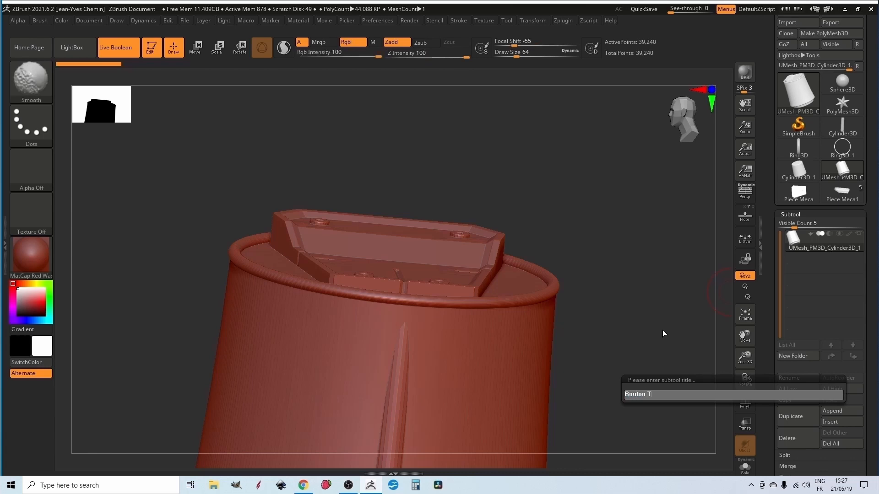
pyautogui.write('Bot')
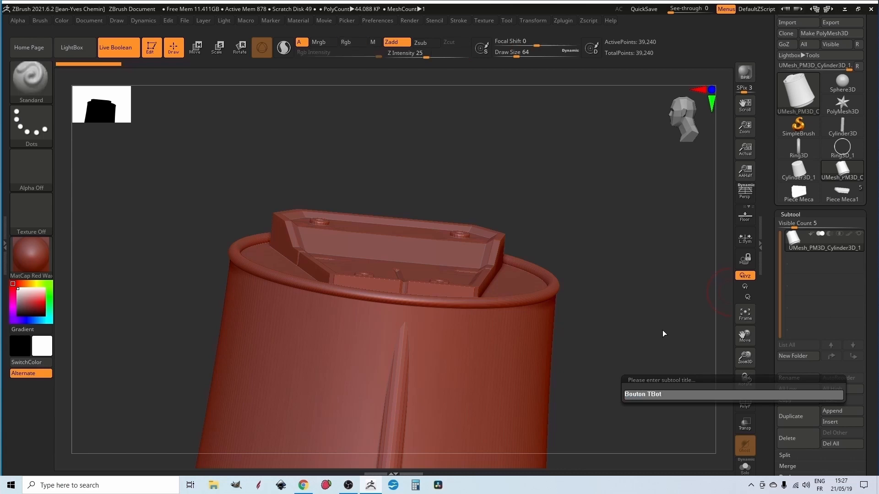
pyautogui.press('Return')
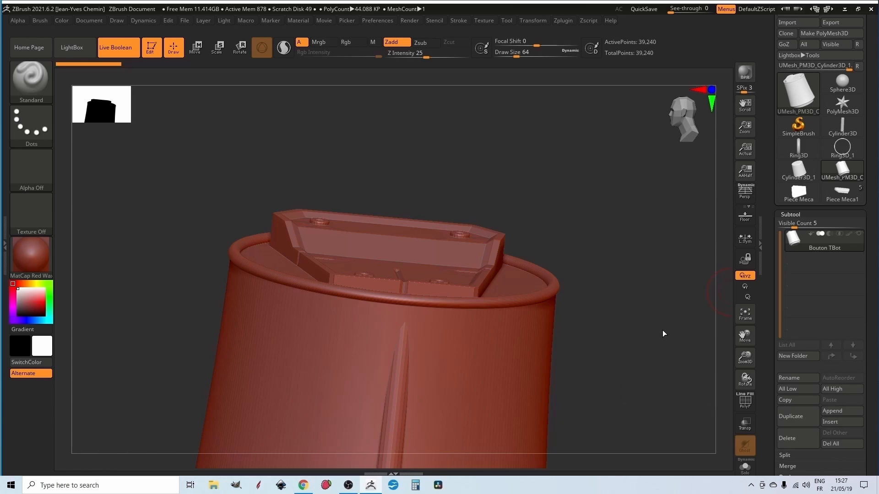
# Export the fused model to STL with 3D Print Hub, saving it as Bouton_TBot in the ZTools folder
pyautogui.press('space')
pyautogui.moveTo(618, 284); pyautogui.dragTo(607, 313)
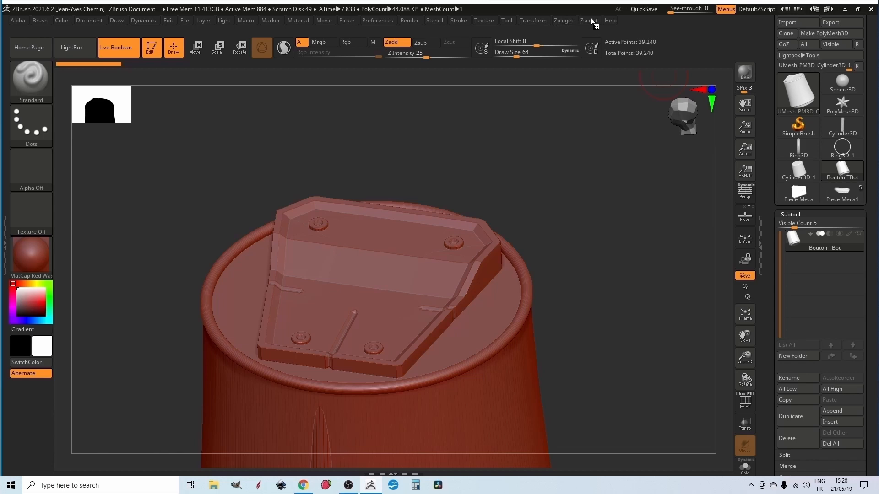
pyautogui.click(567, 20)
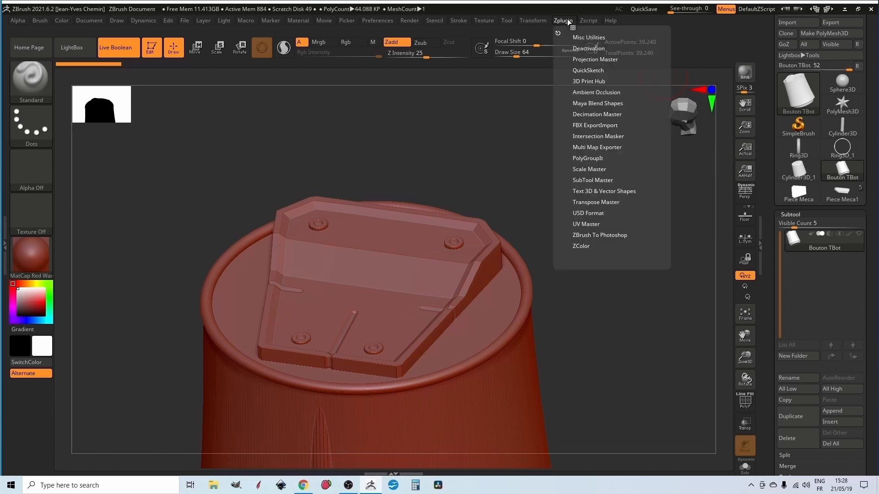
pyautogui.click(595, 81)
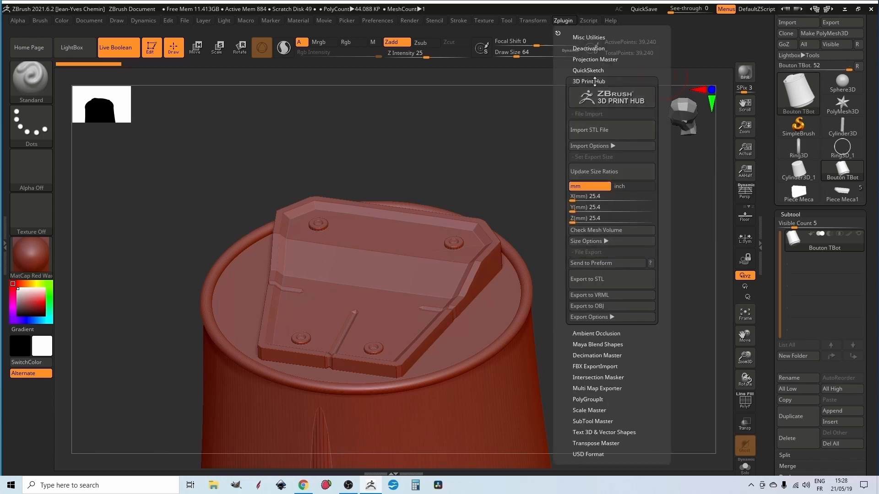
pyautogui.click(609, 278)
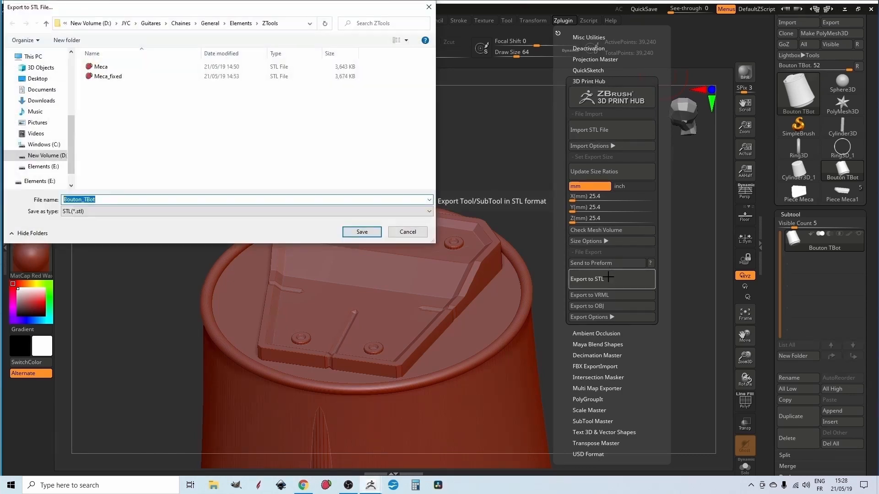
pyautogui.click(362, 232)
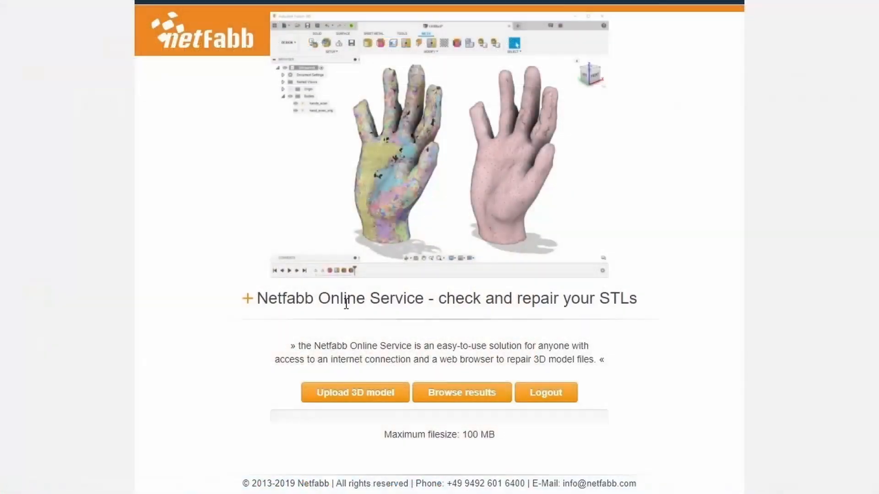
# Upload the Bouton_TBot STL file to the Netfabb Online Service for repair
pyautogui.click(359, 392)
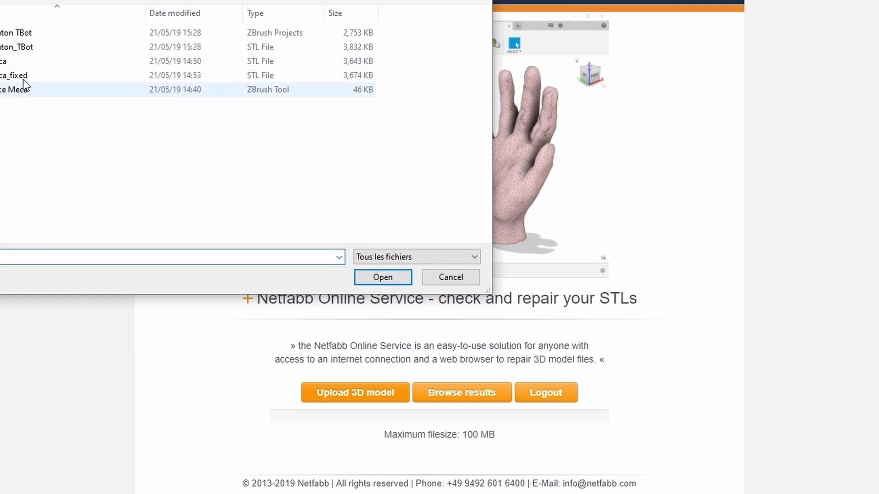
pyautogui.click(26, 46)
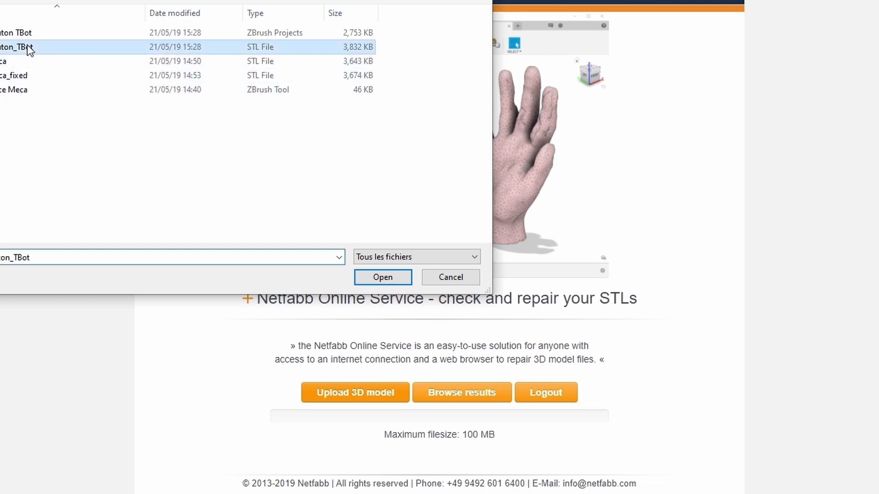
pyautogui.click(378, 281)
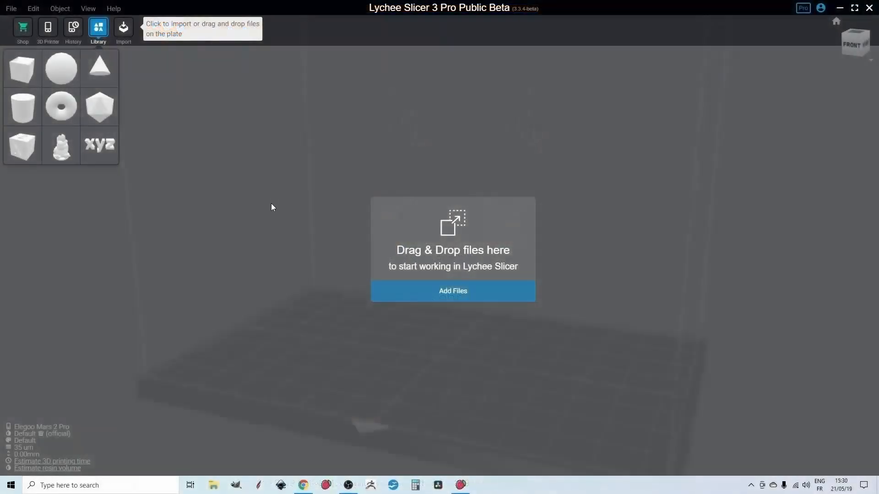
# In Lychee Slicer, add the Bouton_TBot_fixed STL file and rotate the model 90° about X so it stands upright
pyautogui.click(452, 292)
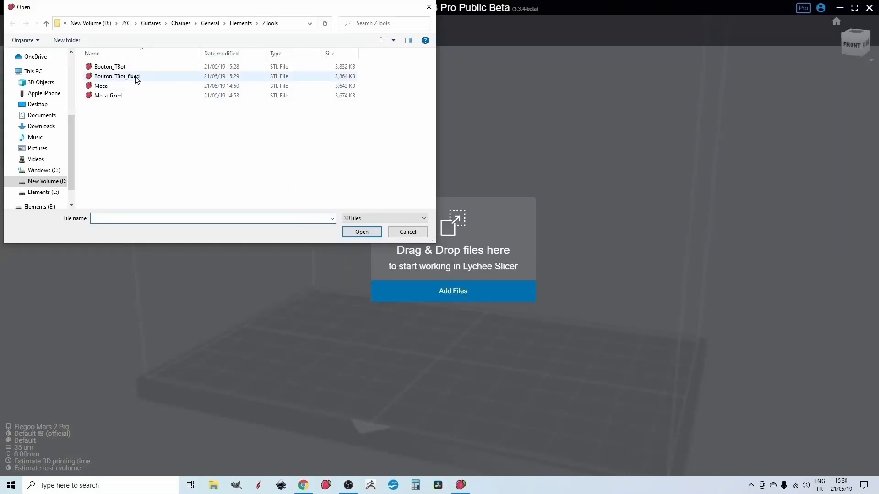
pyautogui.doubleClick(136, 77)
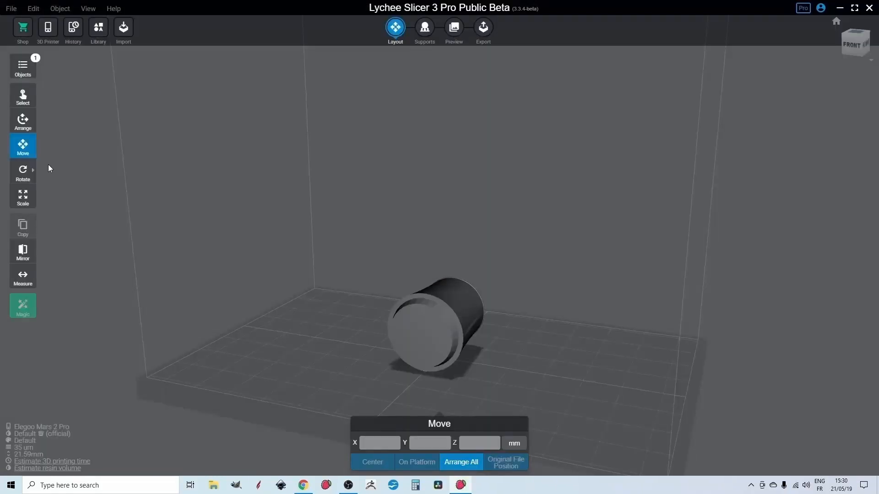
pyautogui.click(52, 171)
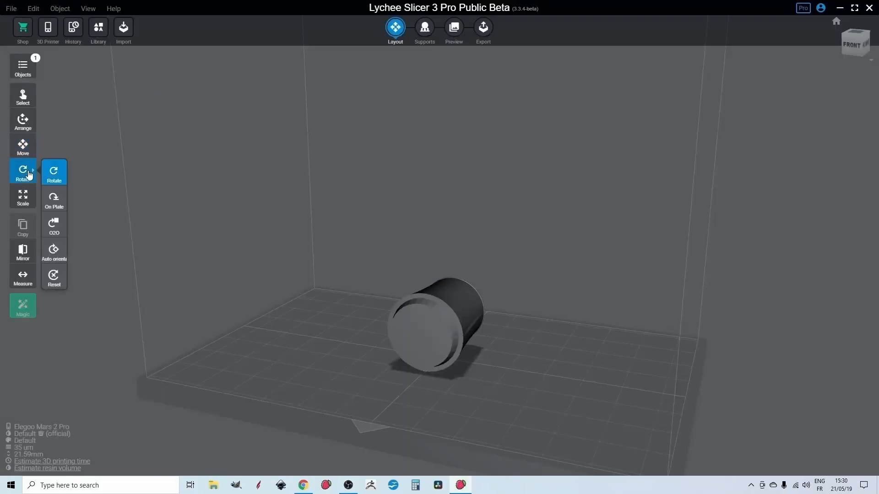
pyautogui.click(434, 297)
pyautogui.click(434, 296)
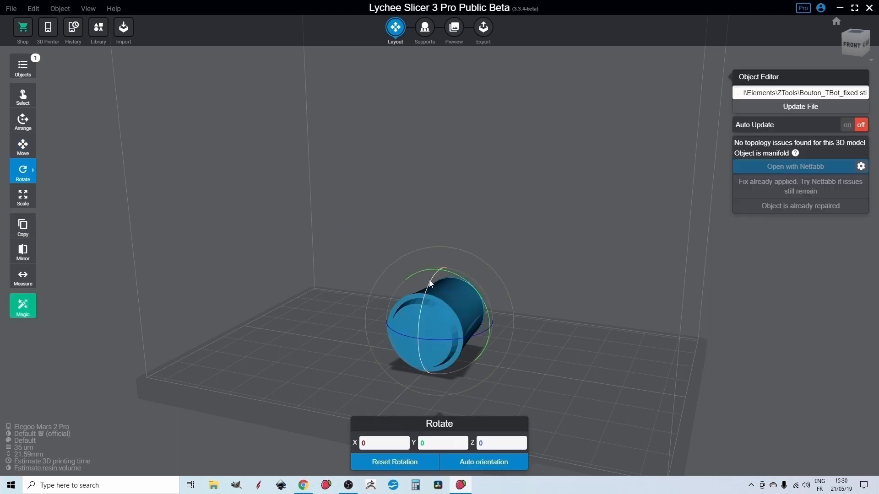
pyautogui.moveTo(429, 279); pyautogui.dragTo(425, 344)
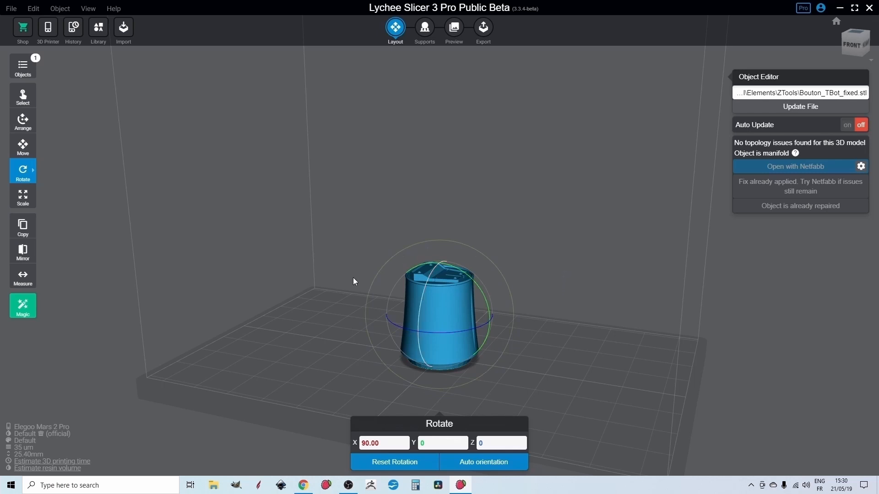
# Scale the model proportionally by setting its Y size to 20 mm
pyautogui.click(23, 202)
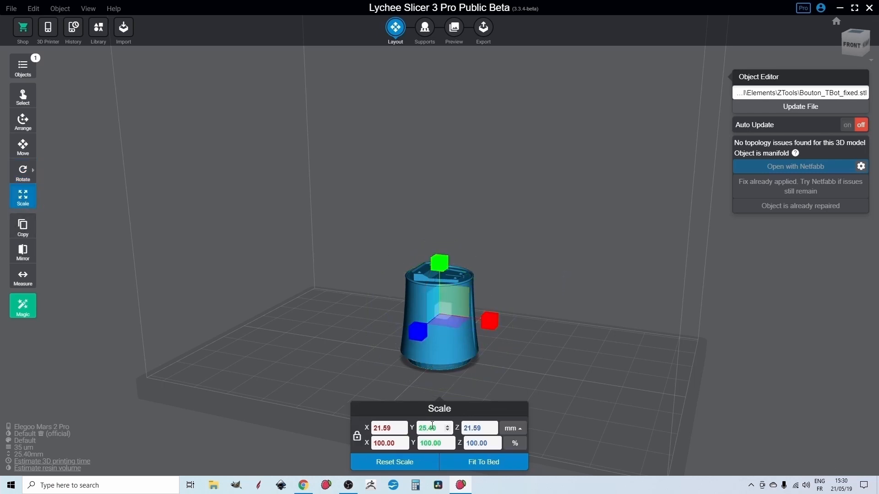
pyautogui.moveTo(437, 429); pyautogui.dragTo(419, 428)
pyautogui.write('20')
pyautogui.press('Return')
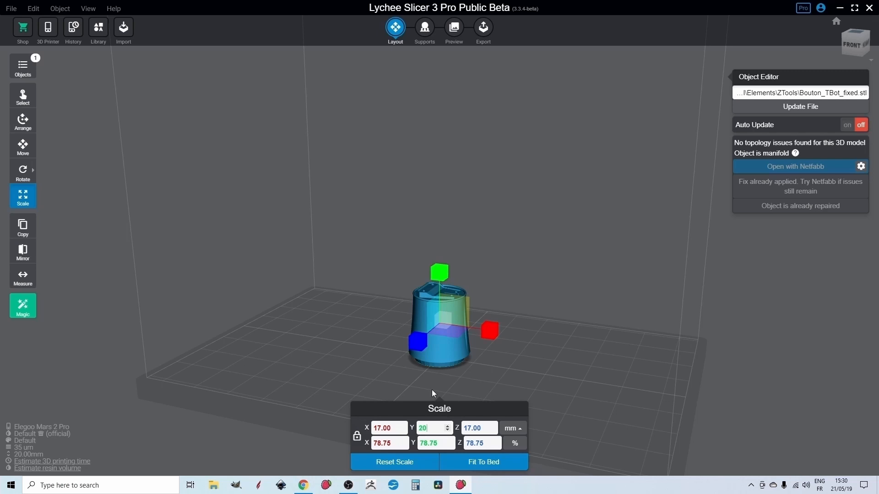
# Move the model towards the back corner of the build plate, to about X -37 mm and Y 18.4 mm
pyautogui.moveTo(26, 173)
pyautogui.click(23, 147)
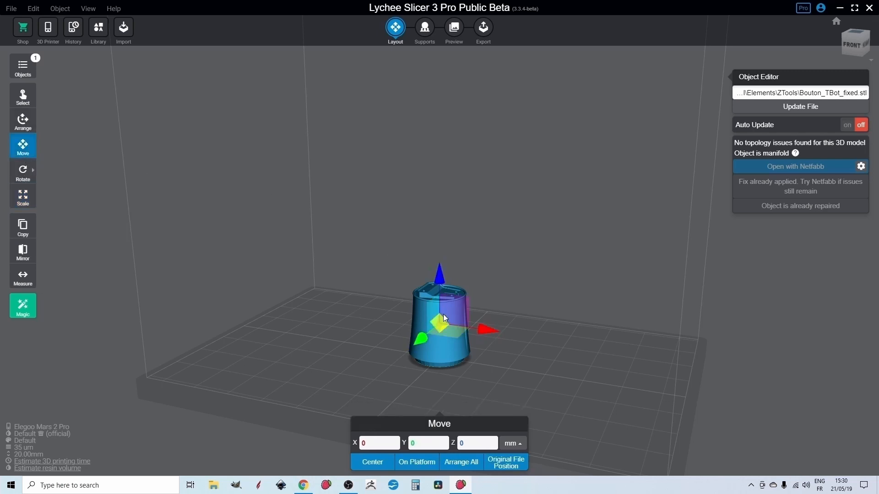
pyautogui.moveTo(486, 330); pyautogui.dragTo(359, 322)
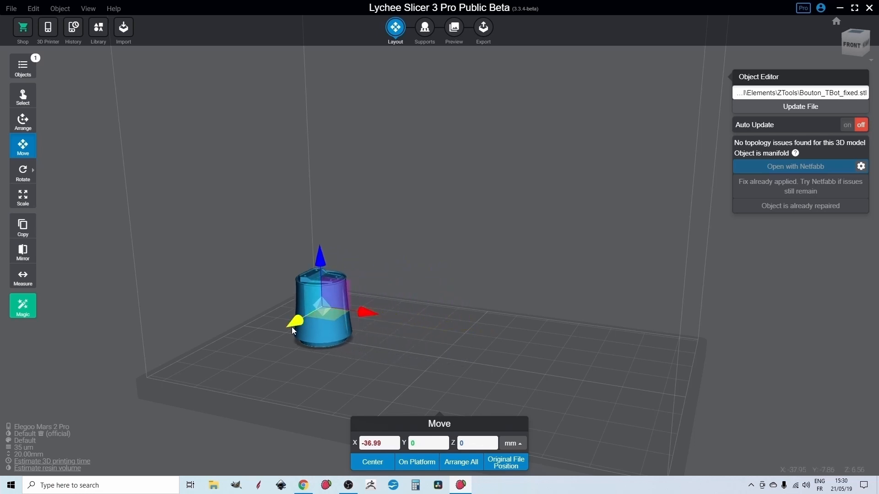
pyautogui.moveTo(301, 320); pyautogui.dragTo(330, 307)
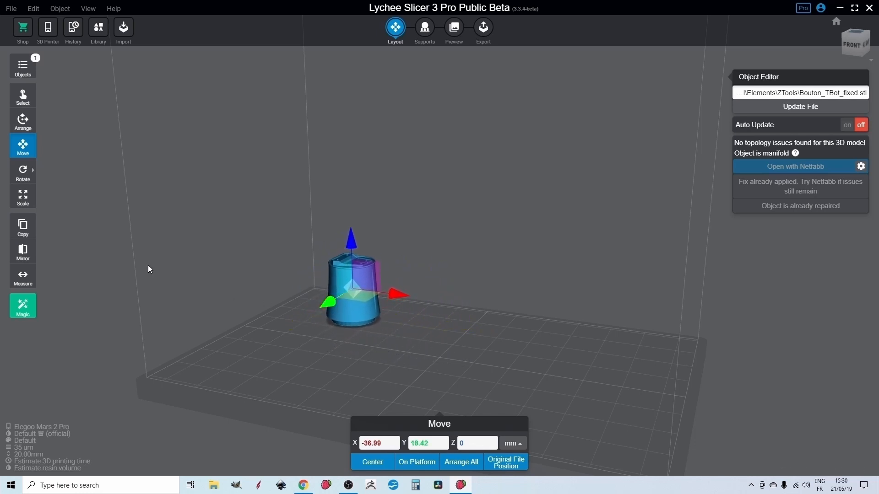
# Duplicate the selected button model five times, one copy at a time, without auto-arranging the copies
pyautogui.click(22, 228)
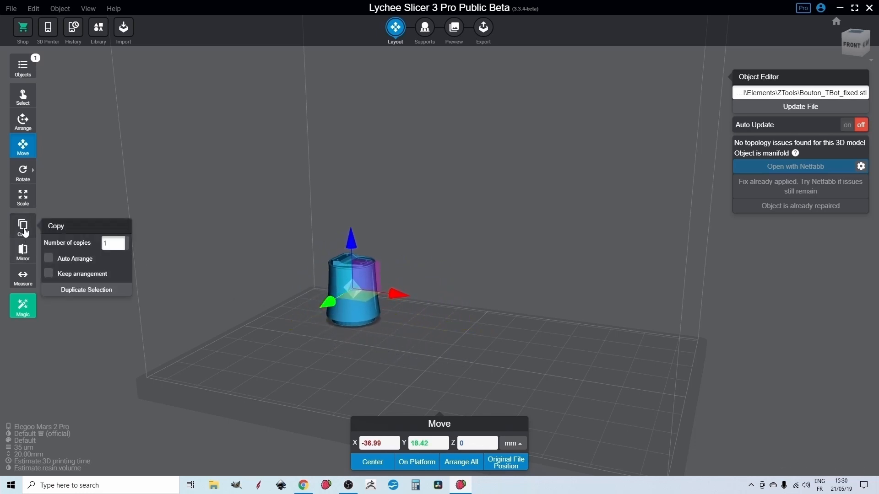
pyautogui.click(89, 291)
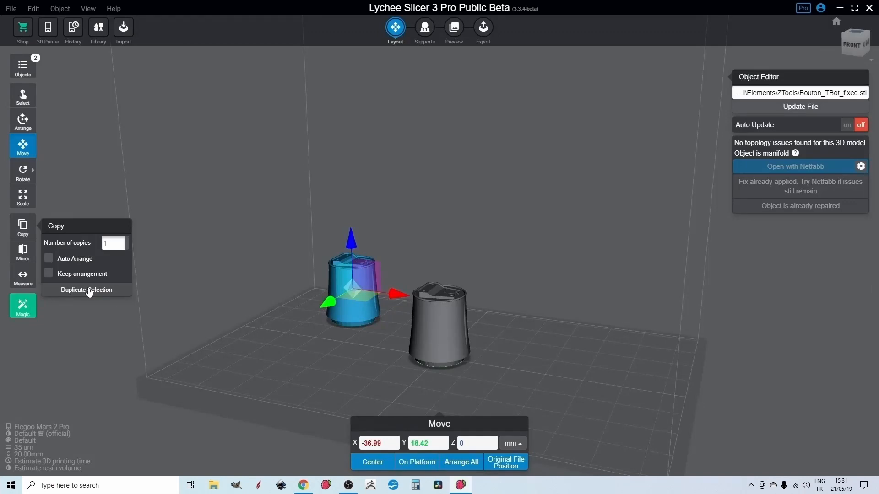
pyautogui.click(88, 290)
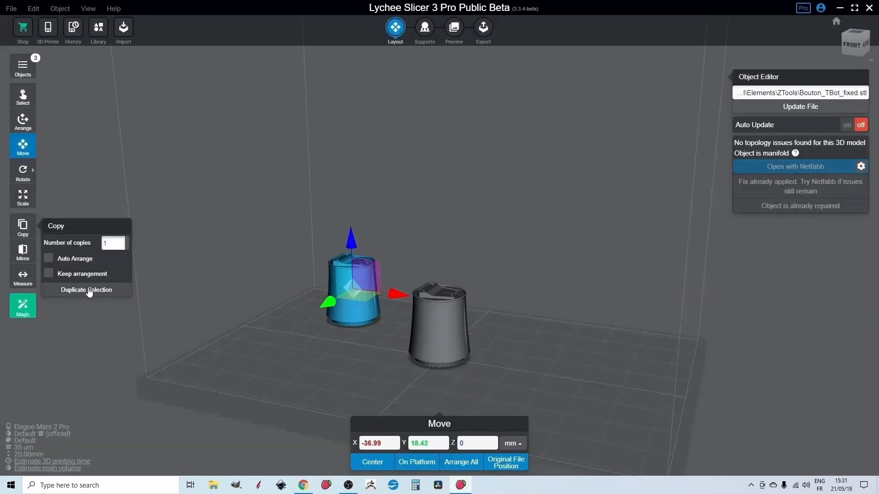
pyautogui.click(89, 290)
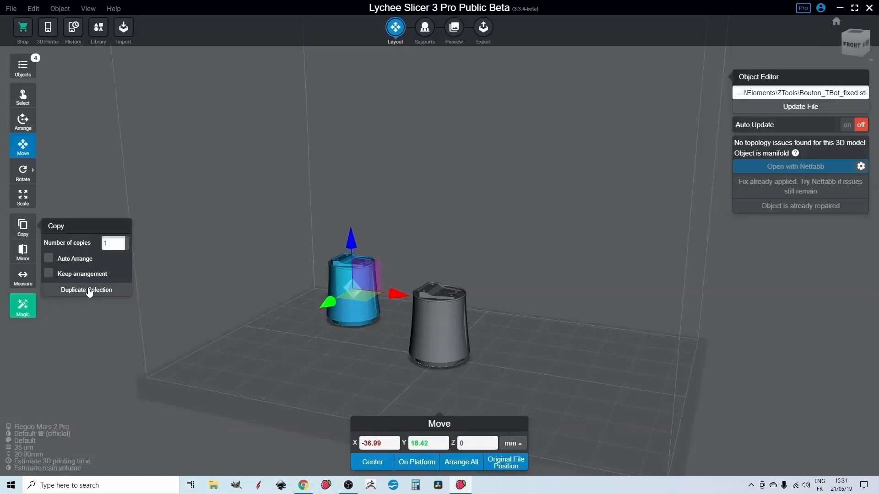
pyautogui.click(88, 291)
pyautogui.click(88, 290)
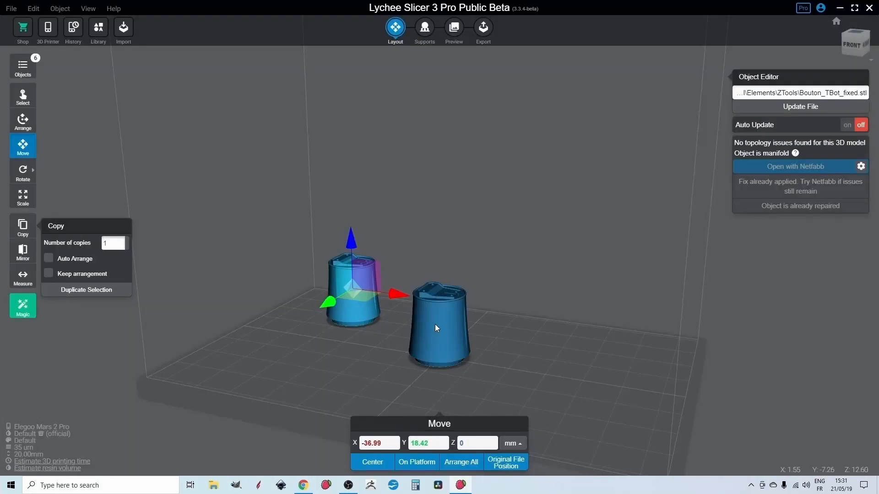
# Move one copy from the plate centre to the back right corner, at about X 33.8 mm and Y 19.1 mm
pyautogui.click(435, 324)
pyautogui.moveTo(489, 331); pyautogui.dragTo(615, 358)
pyautogui.moveTo(550, 357); pyautogui.dragTo(572, 337)
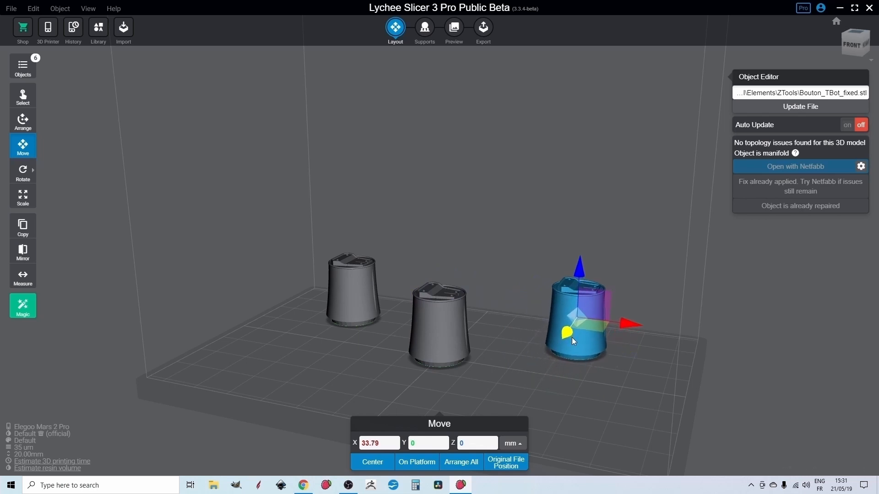
# In the top view, move a second copy from the plate centre to the front right corner, at about X 34.4 mm
pyautogui.click(859, 36)
pyautogui.click(447, 264)
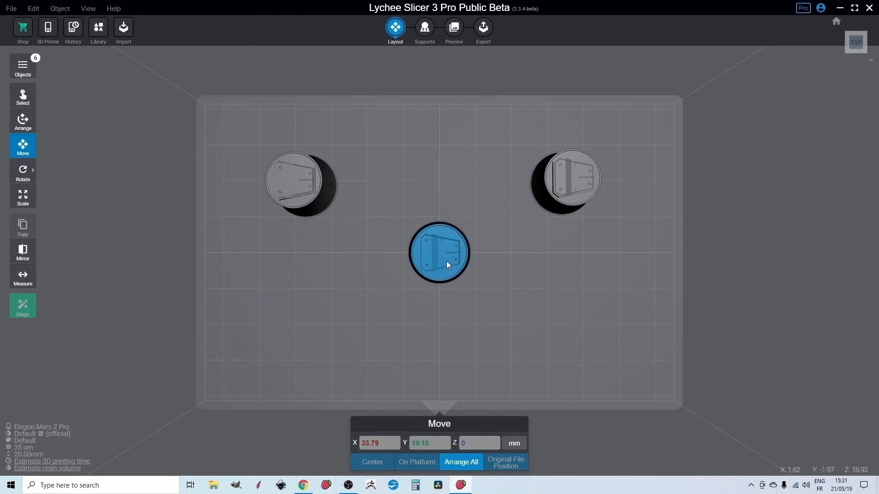
pyautogui.moveTo(485, 253); pyautogui.dragTo(613, 255)
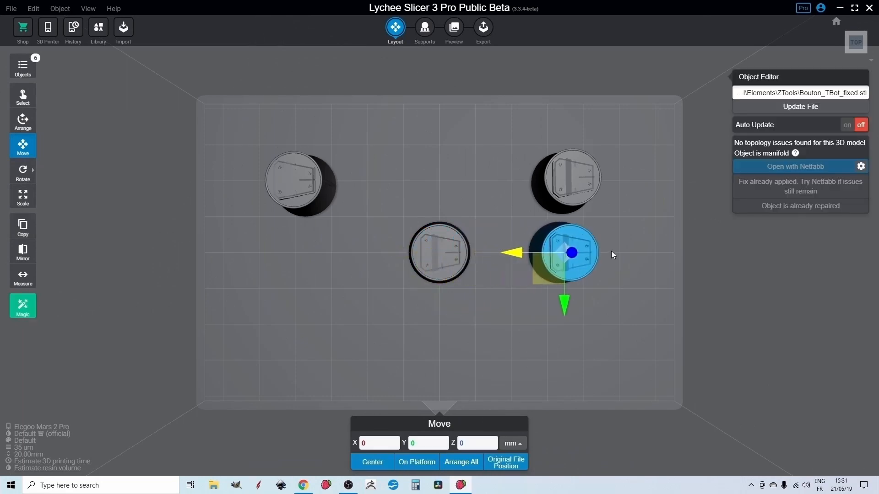
pyautogui.moveTo(569, 303); pyautogui.dragTo(578, 375)
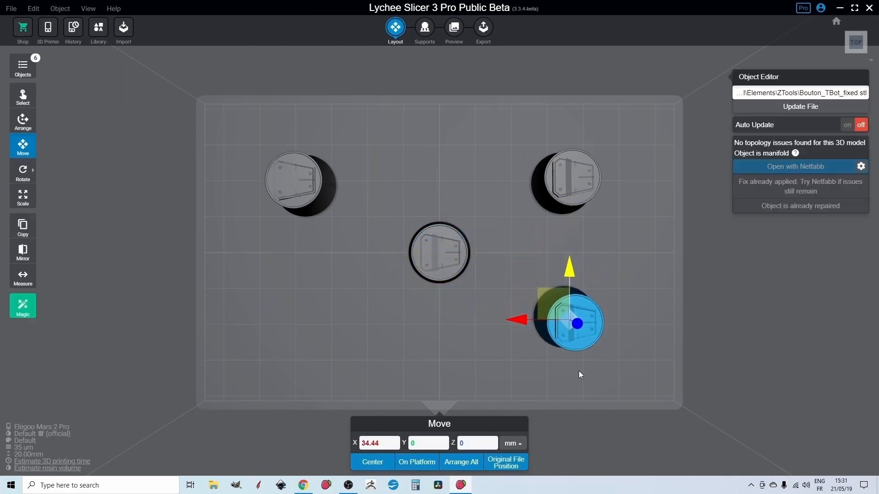
# Move a third copy from the plate centre to the front left corner, at about X -44.1 mm and Y -20 mm
pyautogui.click(439, 269)
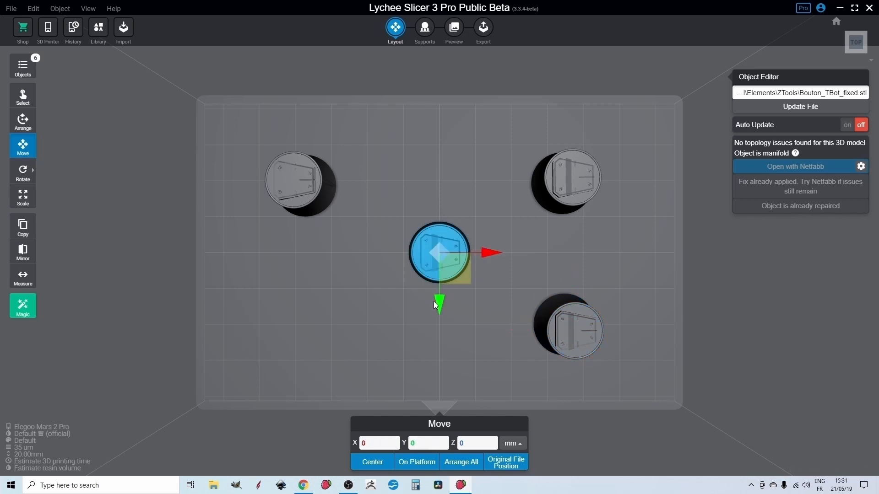
pyautogui.moveTo(433, 302); pyautogui.dragTo(447, 353)
pyautogui.click(441, 273)
pyautogui.moveTo(439, 304); pyautogui.dragTo(448, 375)
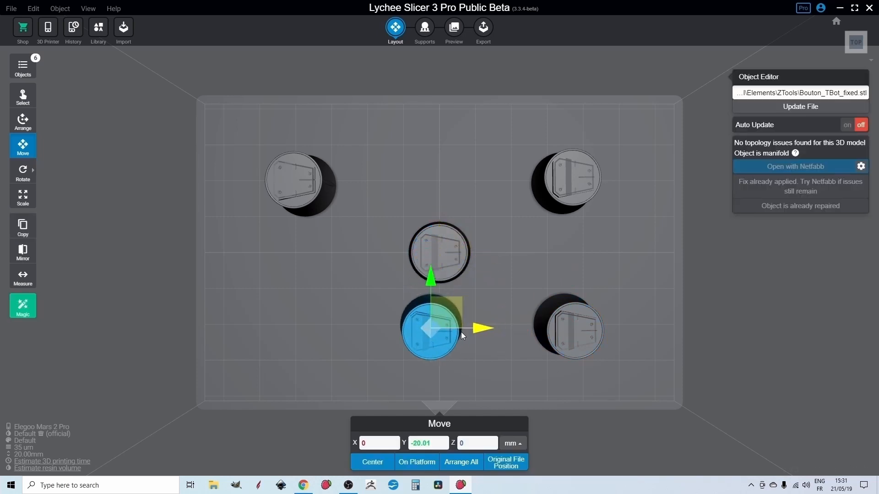
pyautogui.moveTo(460, 331); pyautogui.dragTo(324, 340)
# Separate the two centre copies along Y, moving one back to about Y 21.2 mm and the other towards the front edge
pyautogui.click(449, 268)
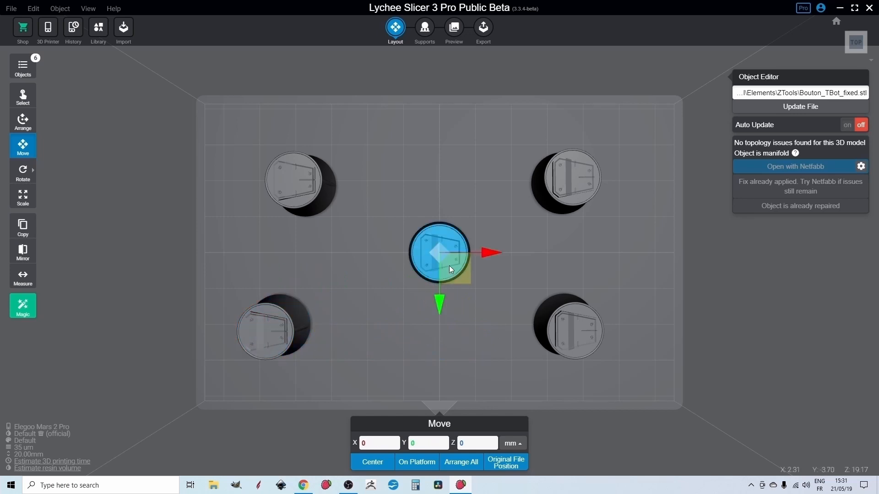
pyautogui.moveTo(440, 300); pyautogui.dragTo(440, 220)
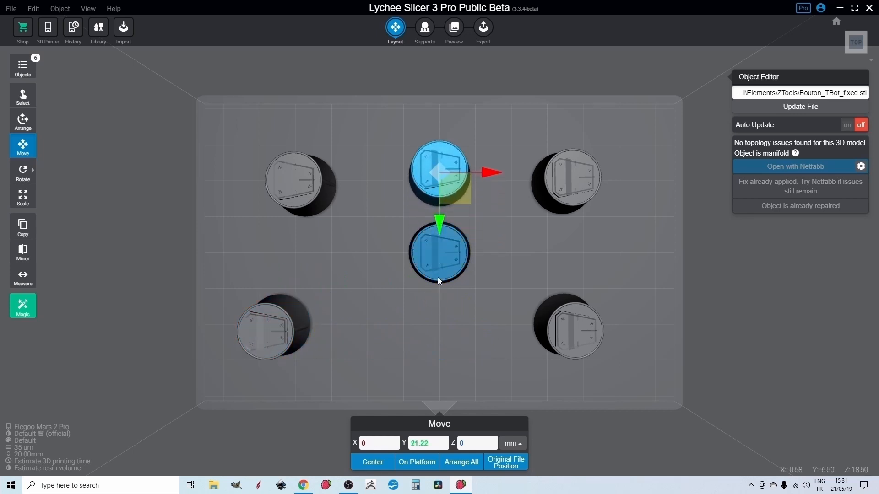
pyautogui.click(441, 272)
pyautogui.moveTo(440, 298); pyautogui.dragTo(444, 368)
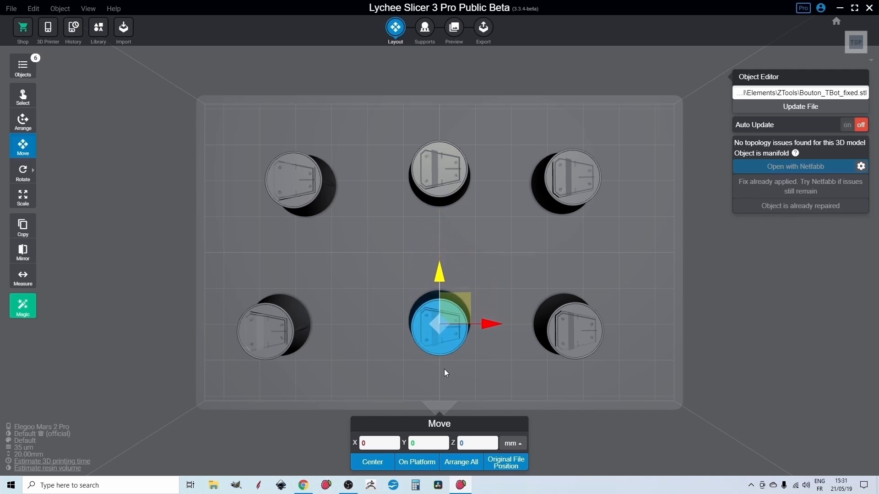
# Align the rows by shifting the front left copy slightly inward along X and moving the back centre copy to about Y 19.7 mm
pyautogui.click(278, 338)
pyautogui.moveTo(320, 331); pyautogui.dragTo(341, 327)
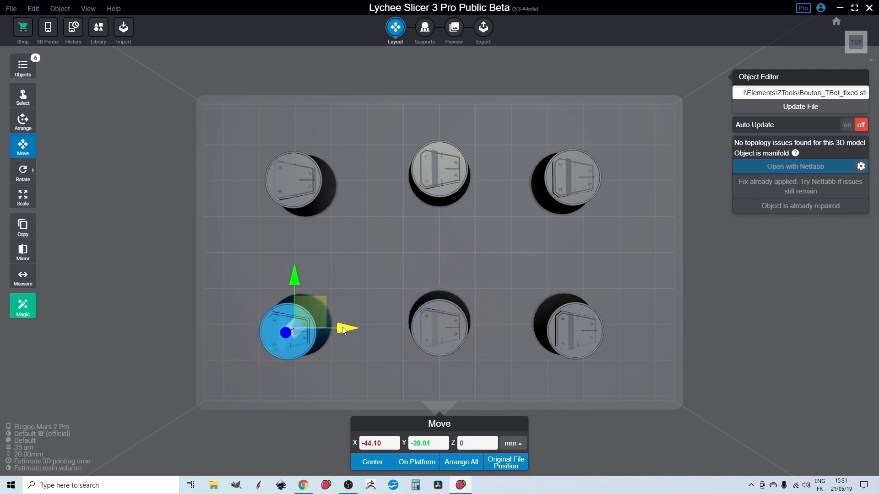
pyautogui.click(447, 164)
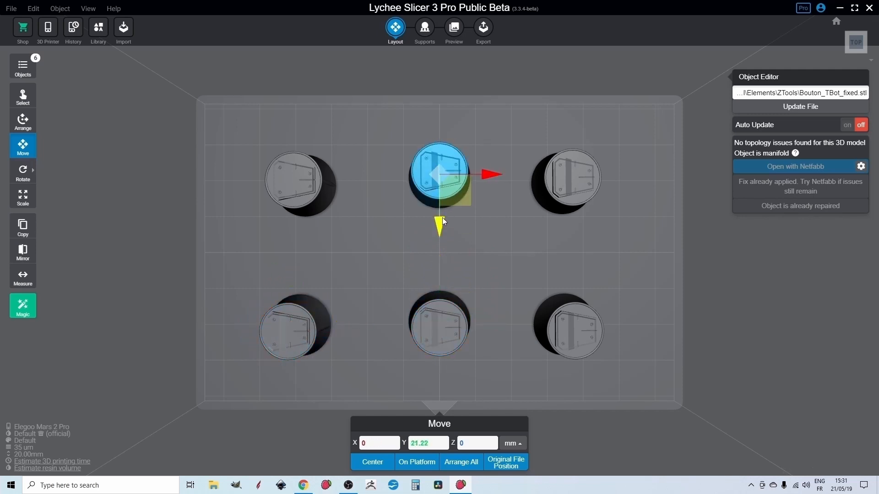
pyautogui.moveTo(442, 218); pyautogui.dragTo(442, 222)
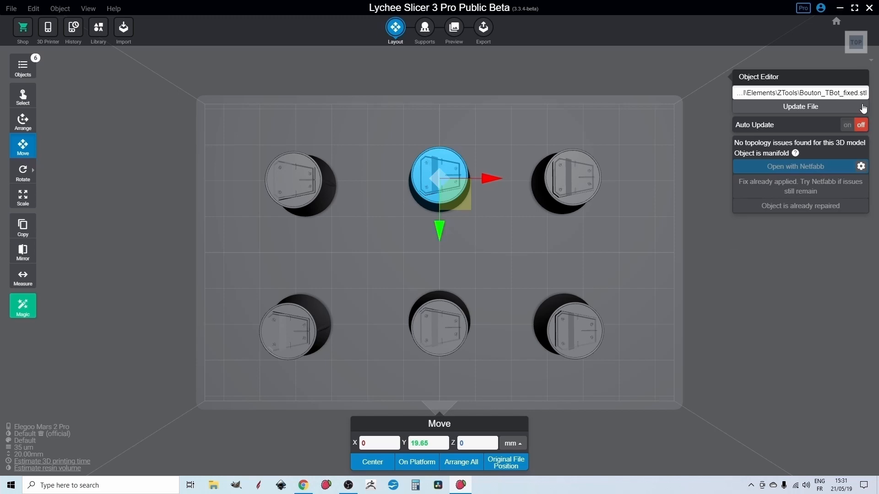
# Set the slice export's anti-aliasing to Standard and export the slices as a .ctb file named Bouton_TBot
pyautogui.click(847, 32)
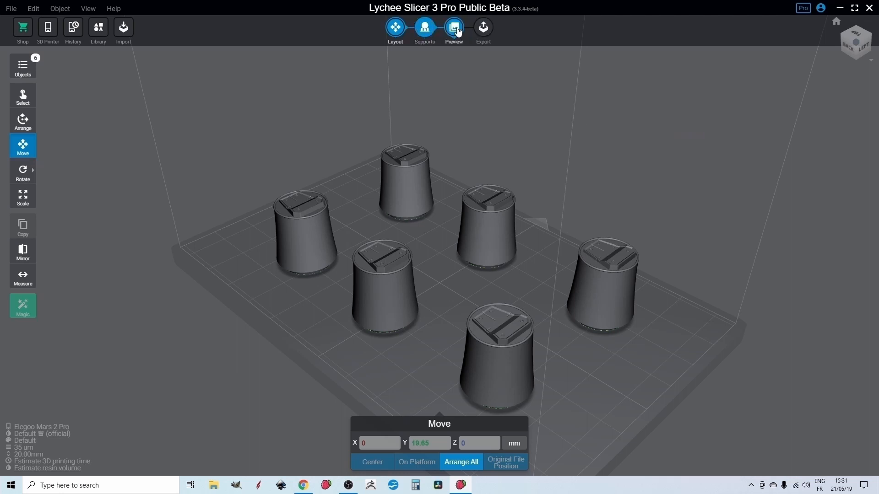
pyautogui.click(483, 29)
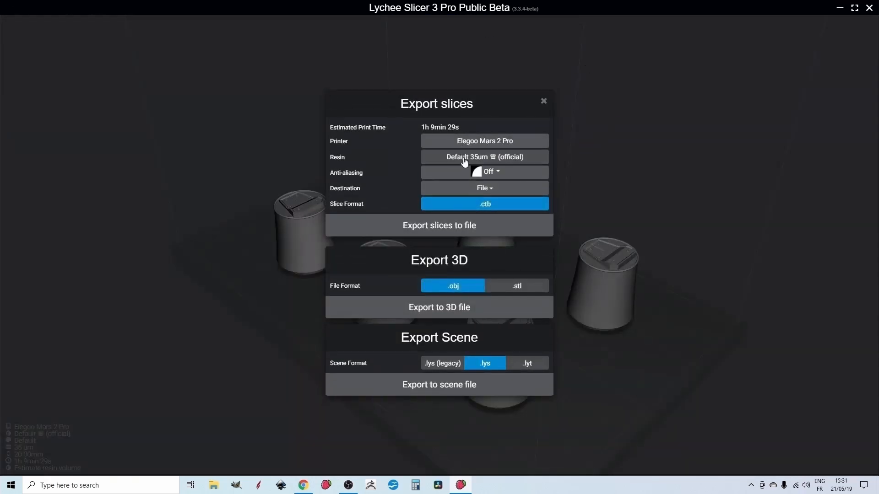
pyautogui.click(491, 172)
pyautogui.click(463, 202)
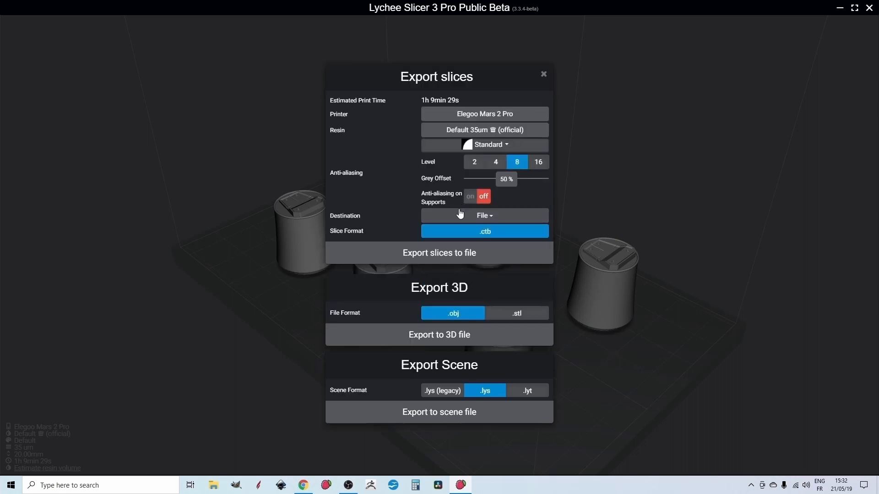
pyautogui.click(459, 255)
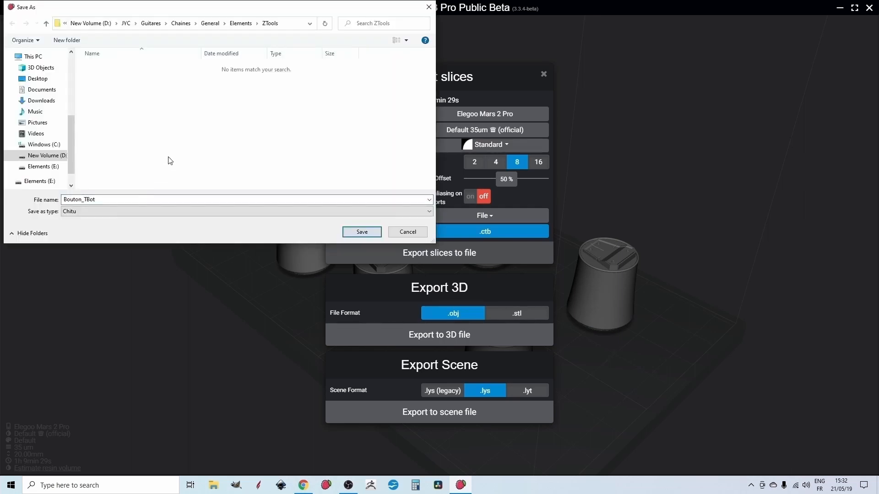
pyautogui.click(361, 232)
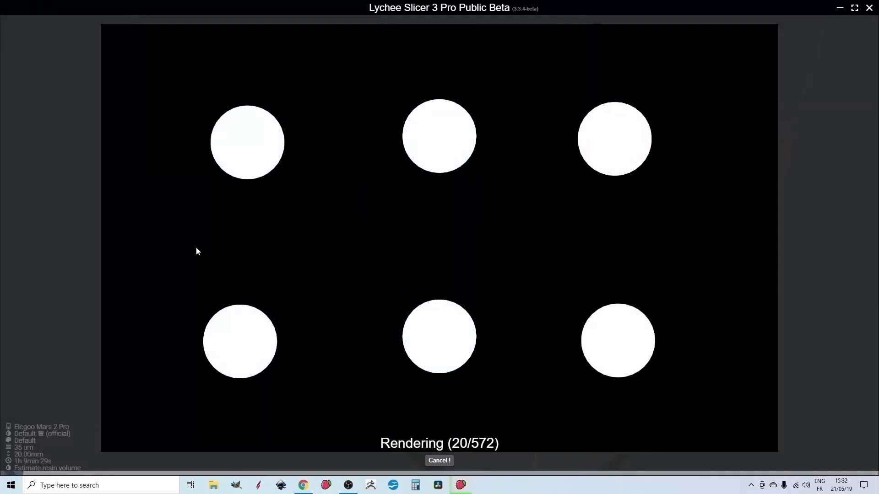